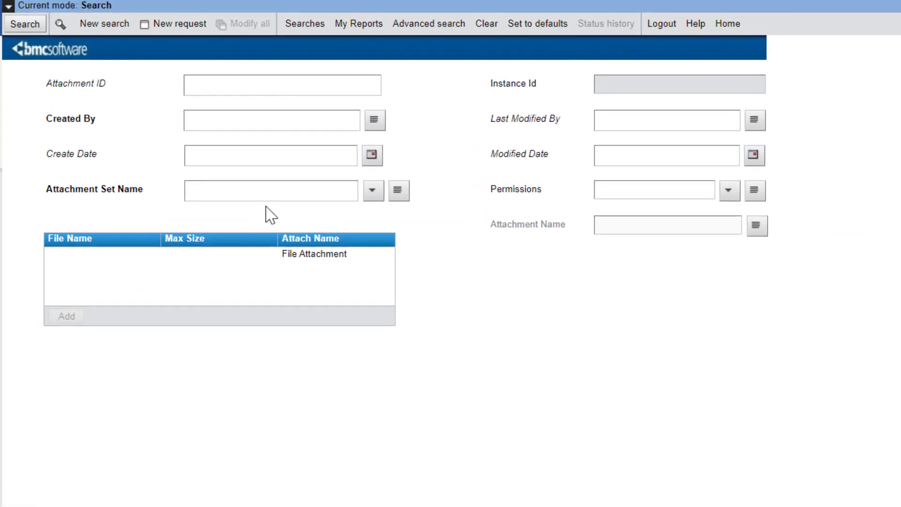
Create the Input_CSV attachment set with bmc_CompSys.csv attached and save it
{"action": "left_click", "coordinate": [163, 29]}
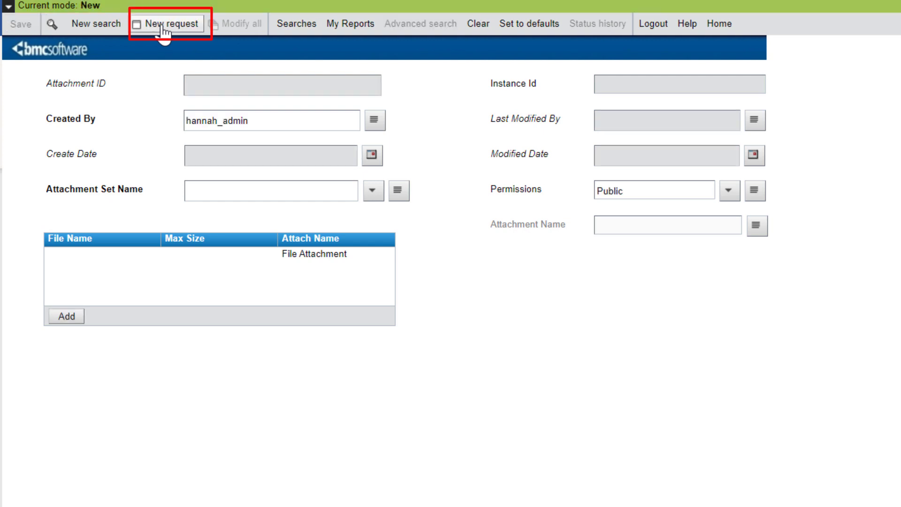
{"action": "left_click", "coordinate": [207, 191]}
{"action": "type", "text": "Input_CSV"}
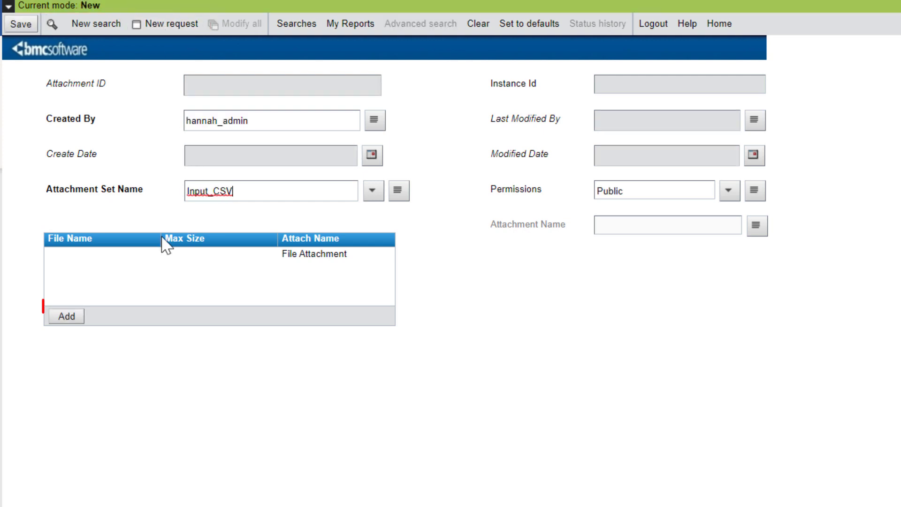
{"action": "left_click", "coordinate": [66, 316]}
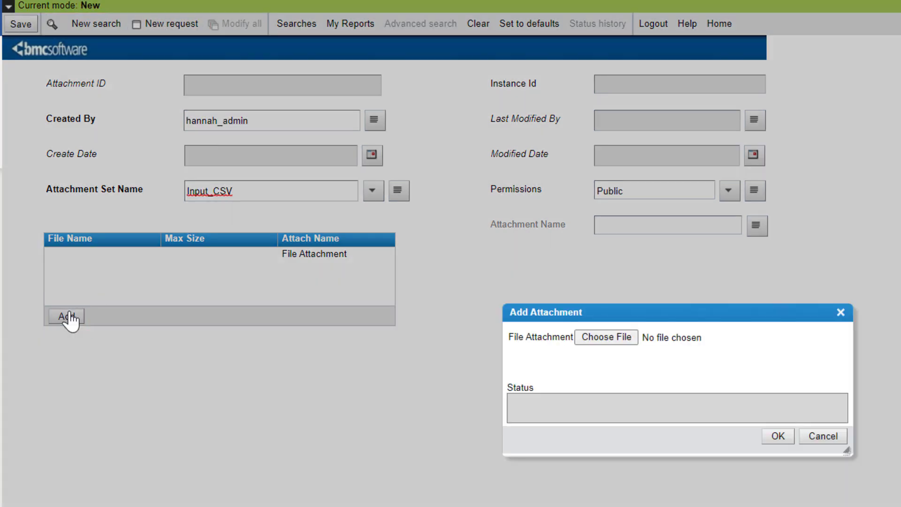
{"action": "left_click", "coordinate": [623, 342]}
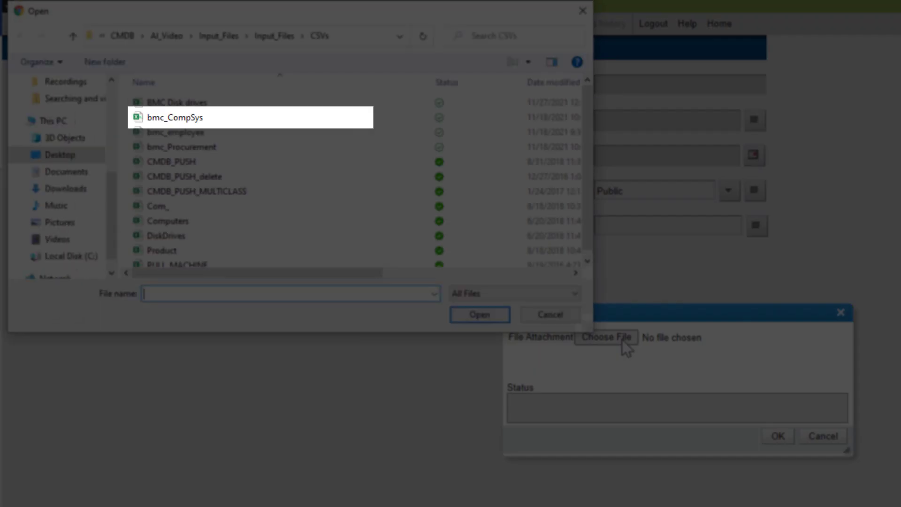
{"action": "left_click", "coordinate": [266, 124]}
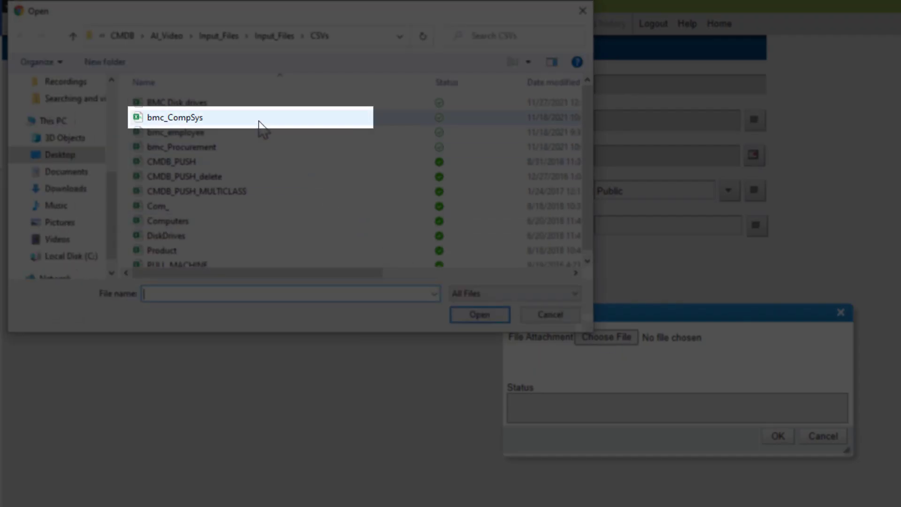
{"action": "left_click", "coordinate": [480, 320]}
{"action": "left_click", "coordinate": [779, 437]}
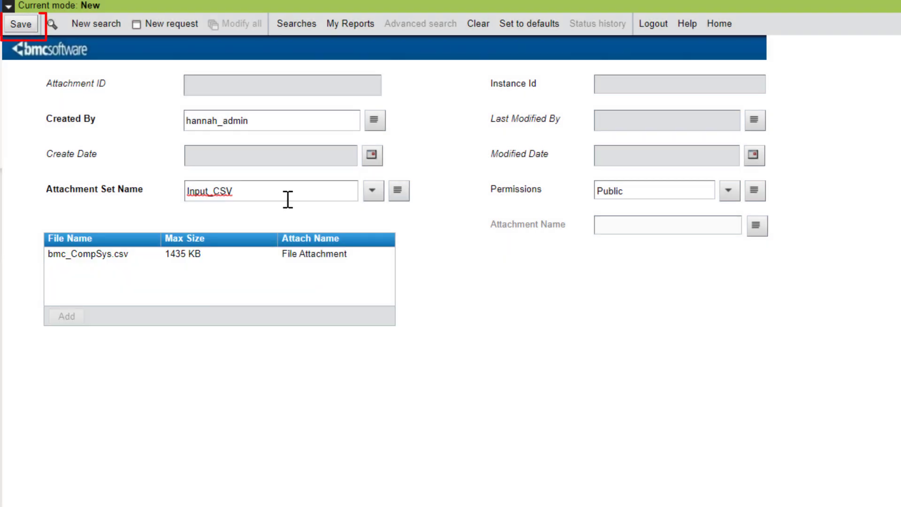
{"action": "left_click", "coordinate": [21, 24]}
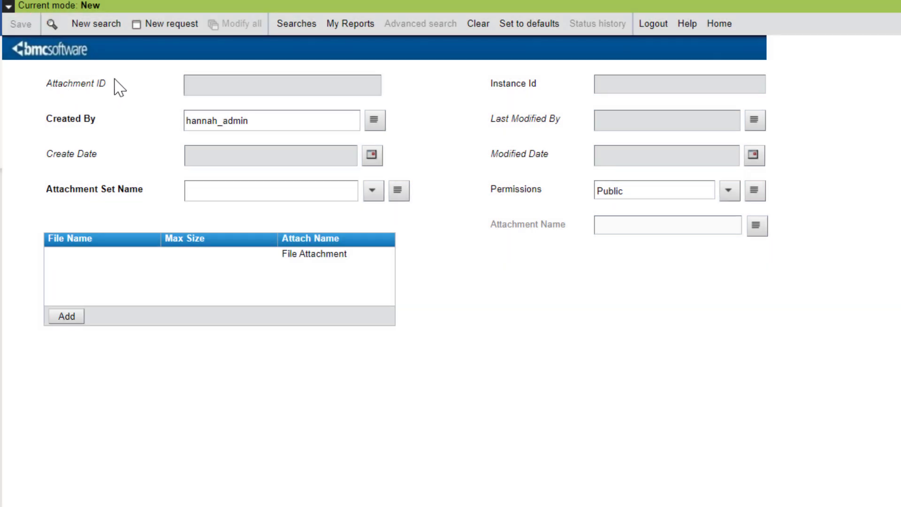
Add a second Input_CSV entry with BMC Disk drives.csv attached and save it
{"action": "left_click", "coordinate": [160, 25]}
{"action": "left_click", "coordinate": [372, 190]}
{"action": "left_click", "coordinate": [388, 210]}
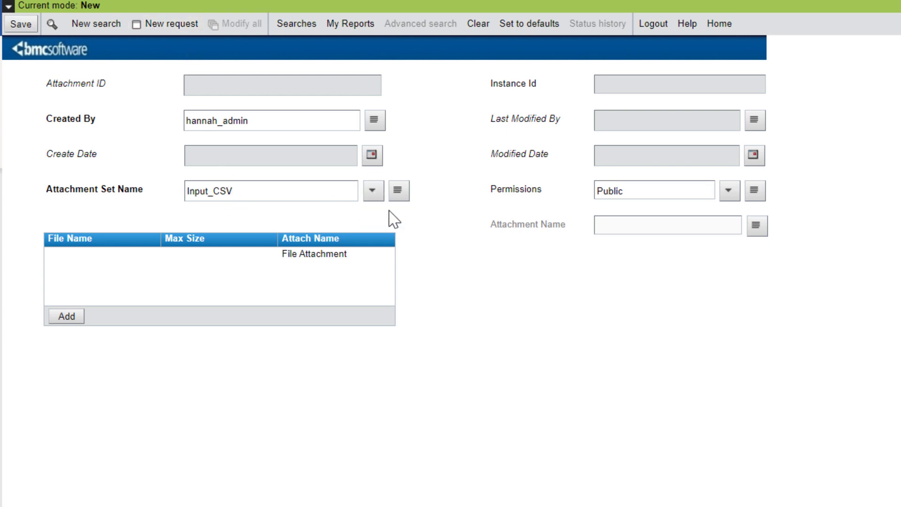
{"action": "left_click", "coordinate": [66, 316]}
{"action": "left_click", "coordinate": [591, 339]}
{"action": "left_click", "coordinate": [195, 105]}
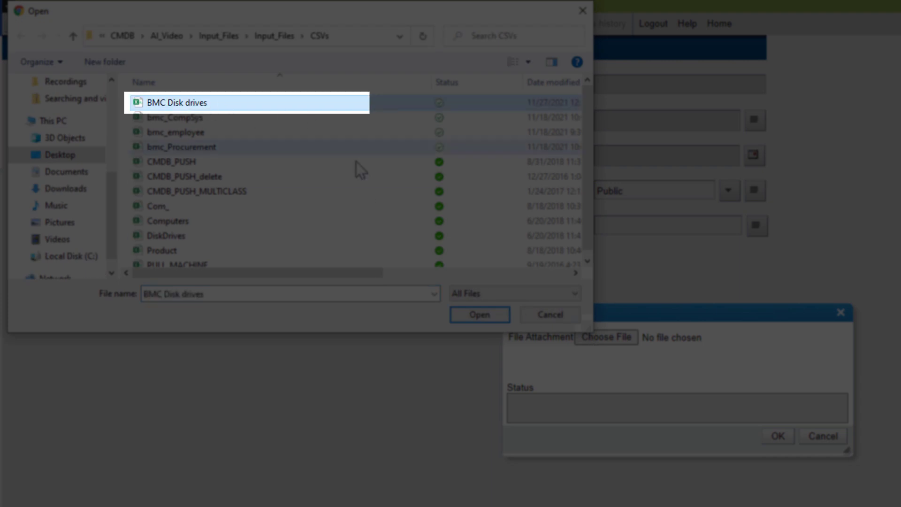
{"action": "left_click", "coordinate": [480, 314]}
{"action": "left_click", "coordinate": [779, 436]}
{"action": "left_click", "coordinate": [26, 24]}
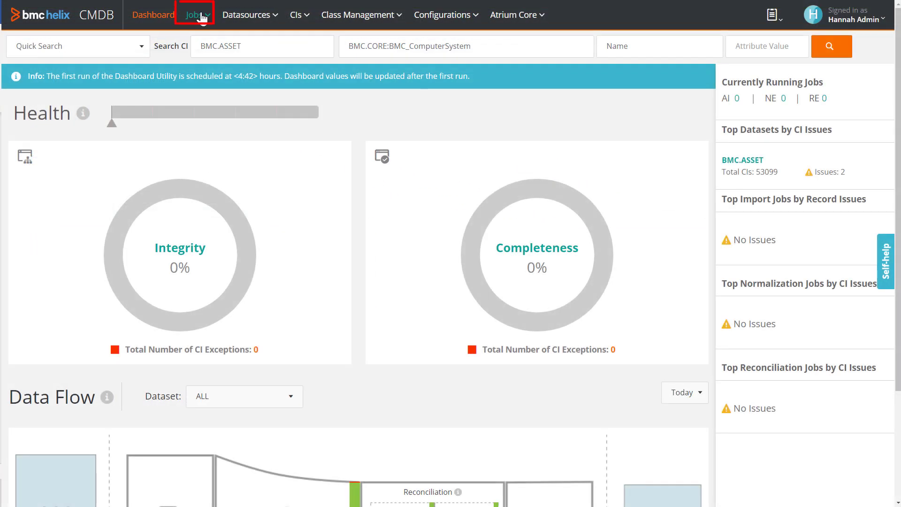
Create a CSV File data store named Source DS from Manage Data Stores and test its connection
{"action": "left_click", "coordinate": [194, 15]}
{"action": "left_click", "coordinate": [216, 59]}
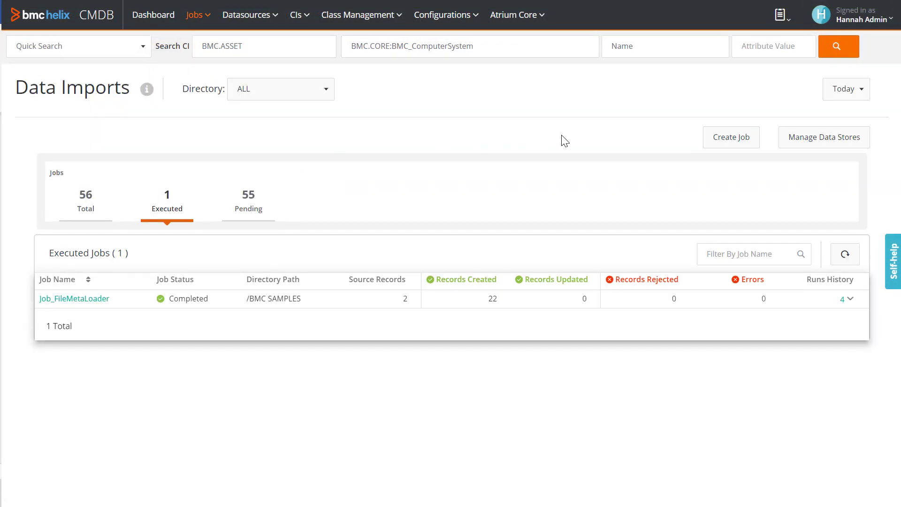
{"action": "left_click", "coordinate": [804, 139]}
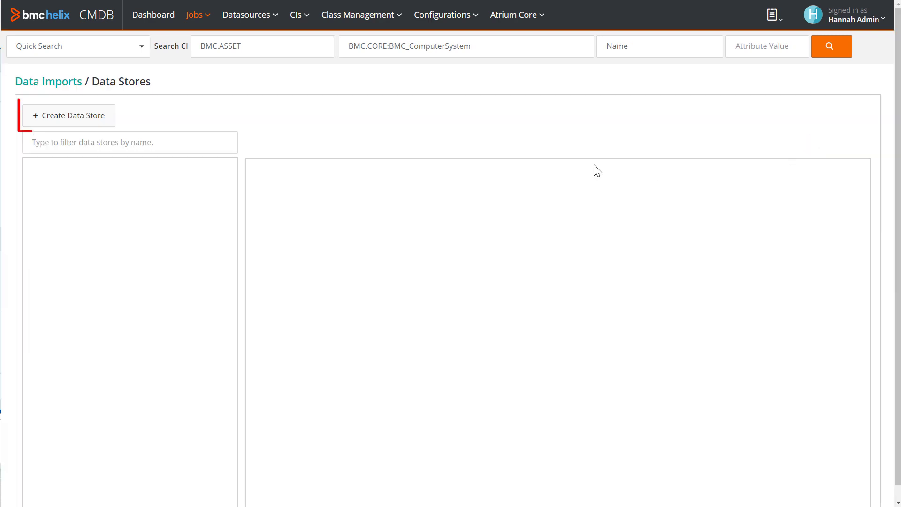
{"action": "left_click", "coordinate": [83, 122]}
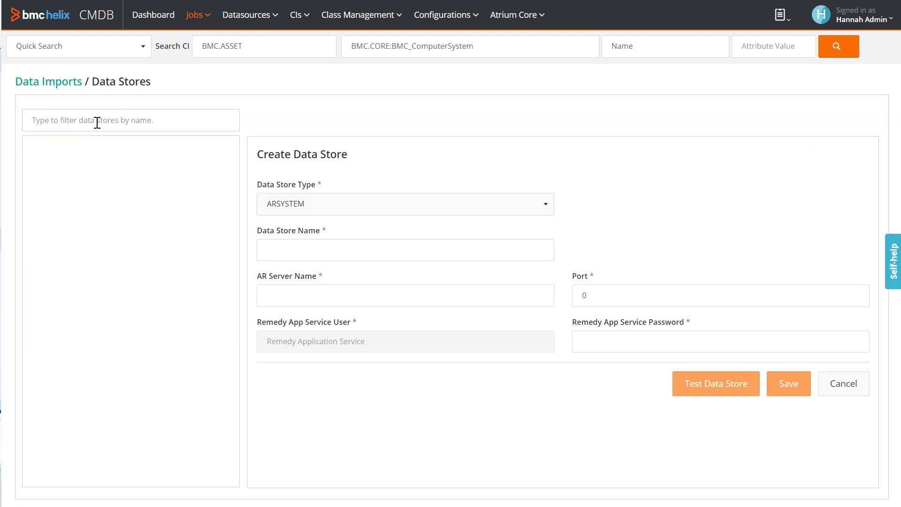
{"action": "left_click", "coordinate": [331, 209]}
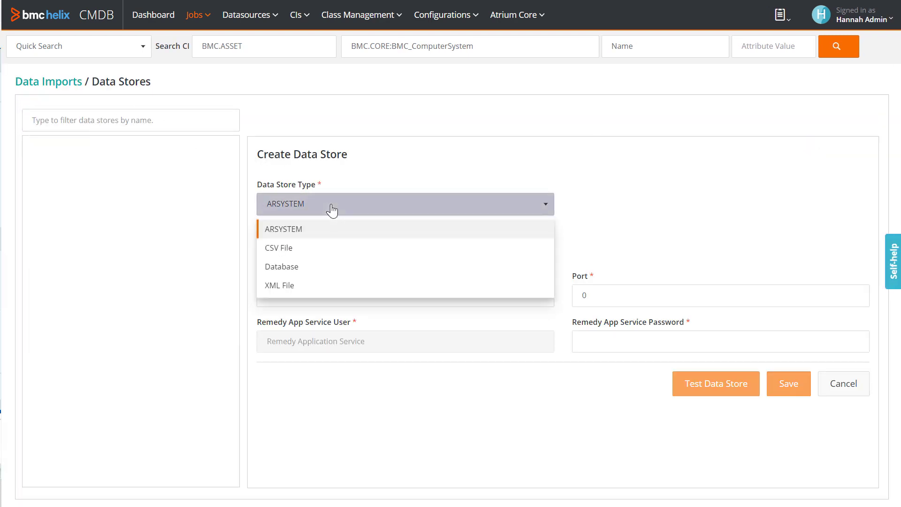
{"action": "left_click", "coordinate": [302, 247]}
{"action": "left_click", "coordinate": [300, 244]}
{"action": "type", "text": "Source"}
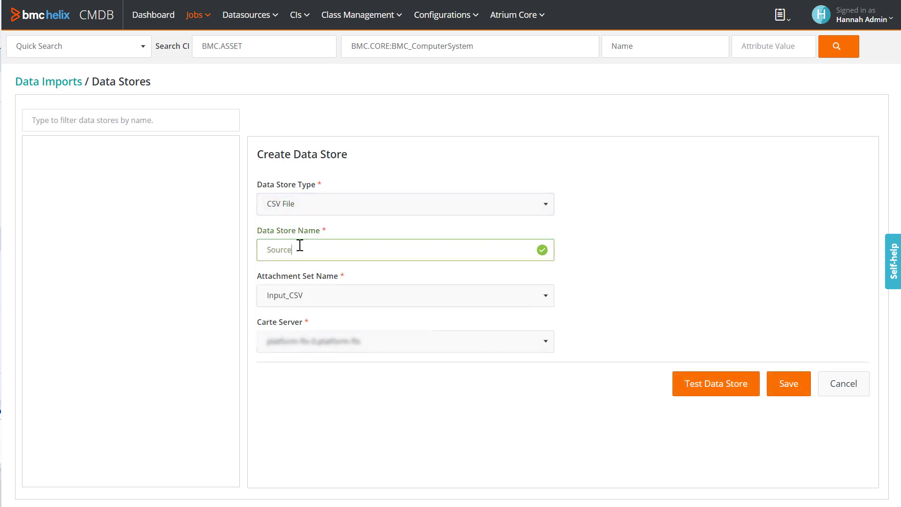
{"action": "type", "text": " DS"}
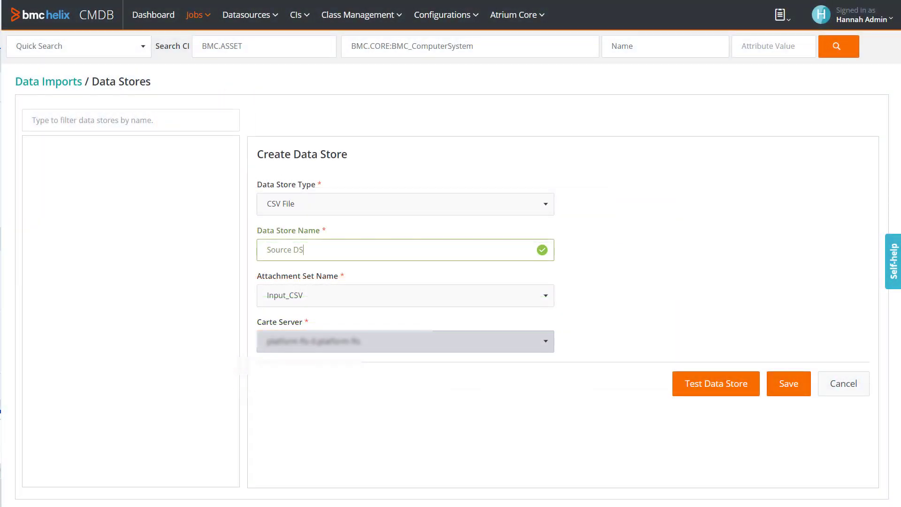
{"action": "left_click", "coordinate": [702, 386]}
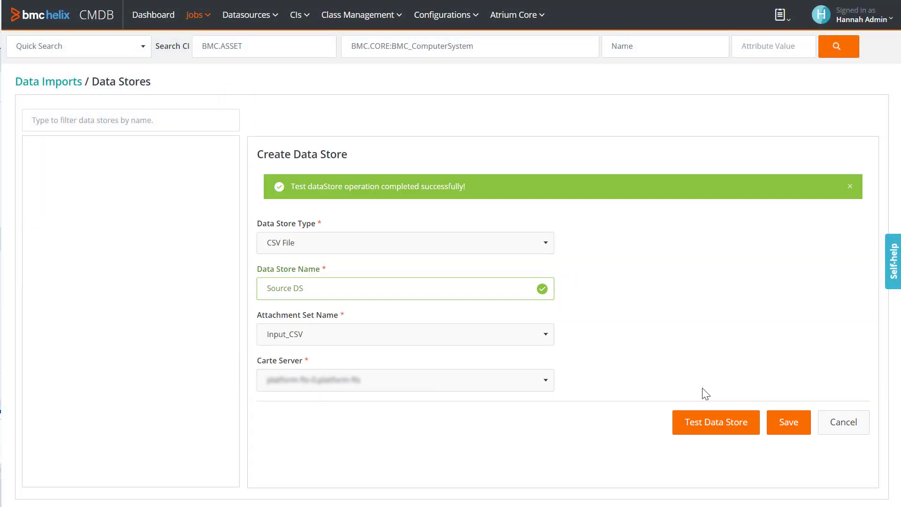
Save Source DS and start a new data store named Target DS
{"action": "left_click", "coordinate": [790, 427]}
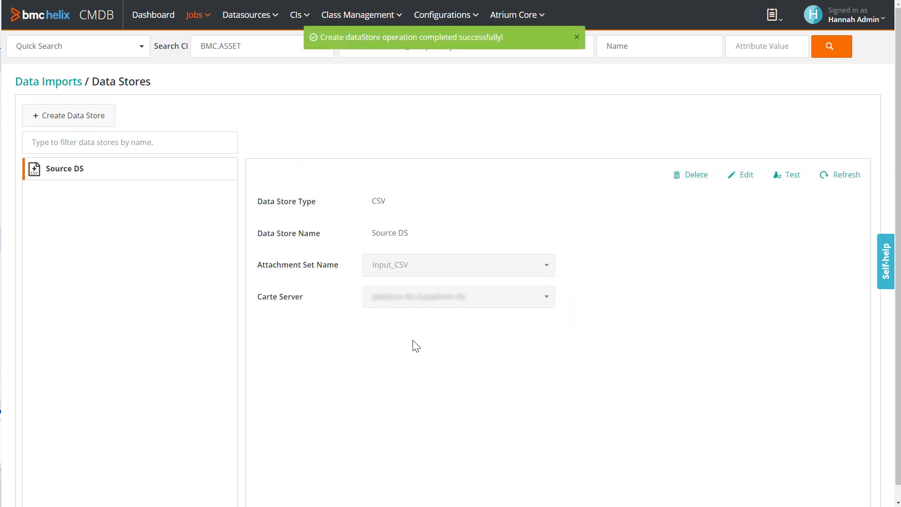
{"action": "left_click", "coordinate": [89, 121]}
{"action": "left_click", "coordinate": [289, 251]}
{"action": "type", "text": "Targe"}
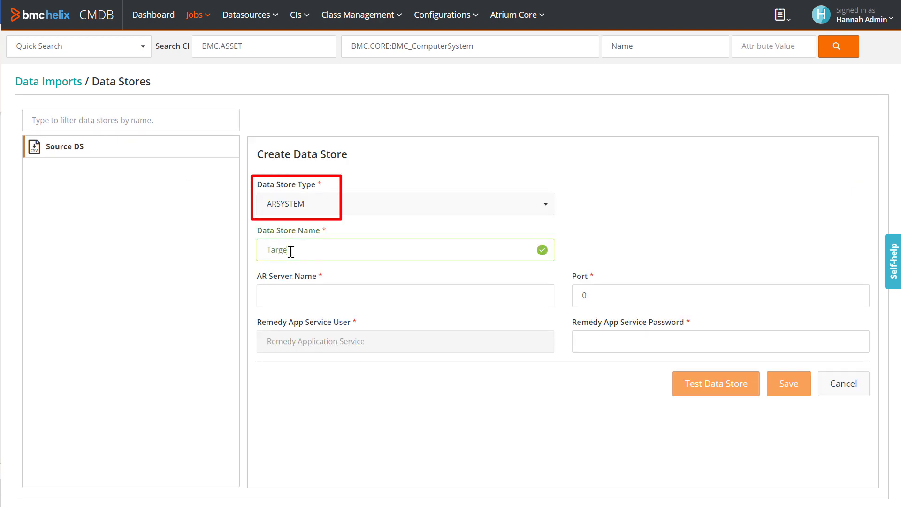
{"action": "type", "text": "t DS"}
Give Target DS the AR server name, port 46262 and service password, then test and save it
{"action": "left_click", "coordinate": [290, 297]}
{"action": "key", "text": "ctrl+v"}
{"action": "left_click", "coordinate": [580, 296]}
{"action": "type", "text": "46262"}
{"action": "left_click", "coordinate": [628, 336]}
{"action": "key", "text": "ctrl+v"}
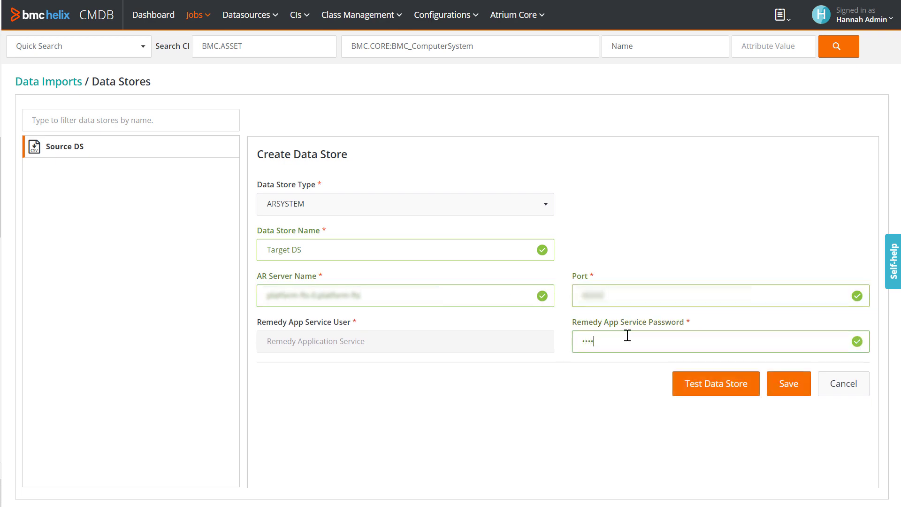
{"action": "left_click", "coordinate": [710, 383]}
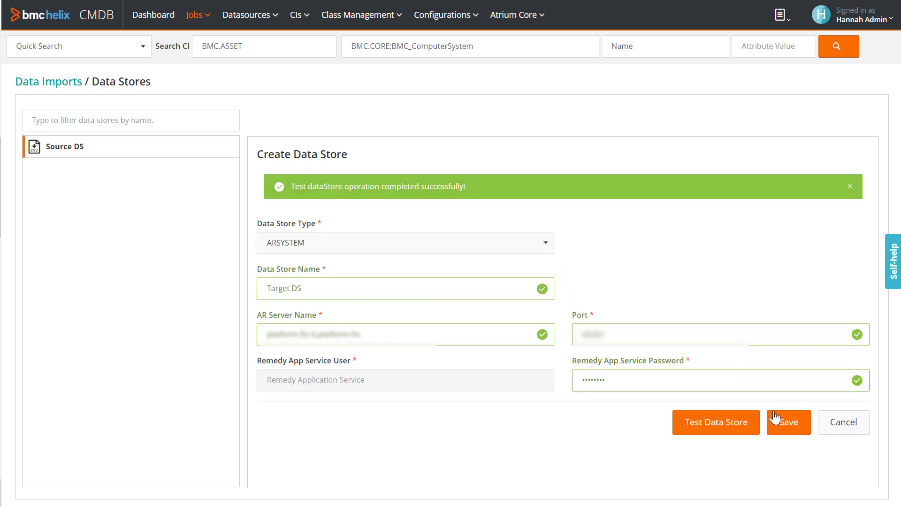
{"action": "left_click", "coordinate": [782, 425]}
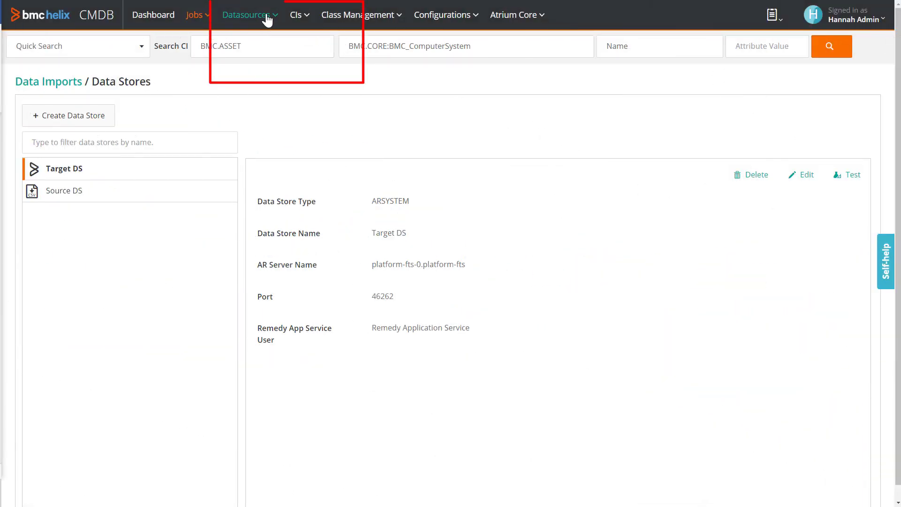
Add a dataset with name and Dataset ID CSV_IMPORT on the Datasources page
{"action": "left_click", "coordinate": [265, 18]}
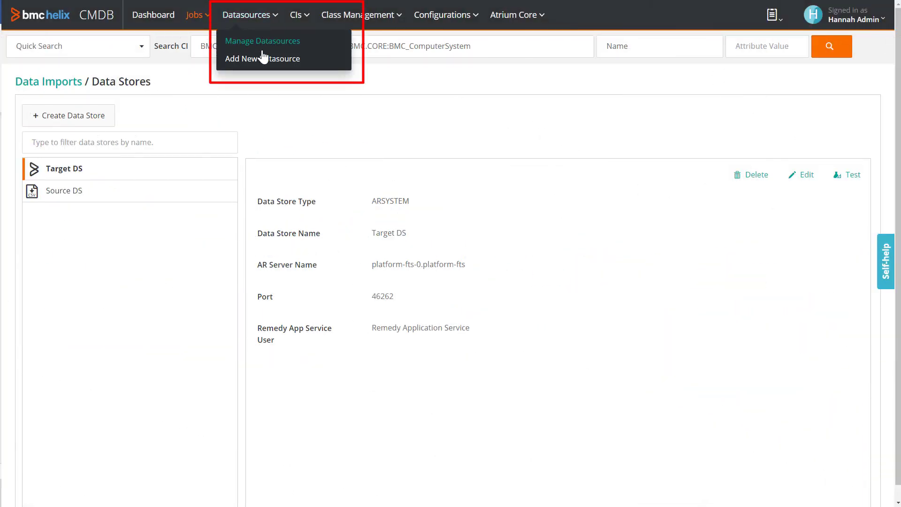
{"action": "left_click", "coordinate": [263, 42]}
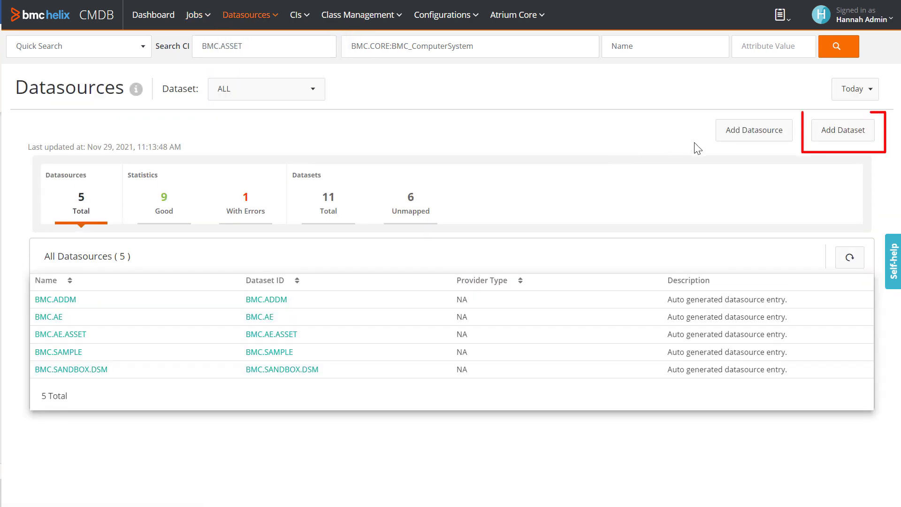
{"action": "left_click", "coordinate": [837, 133]}
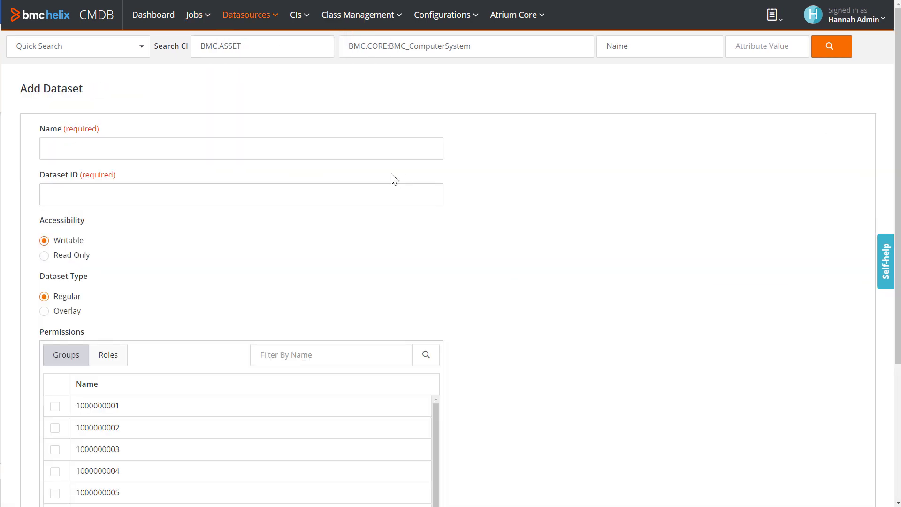
{"action": "left_click", "coordinate": [364, 150]}
{"action": "type", "text": "CSV_IMPORT"}
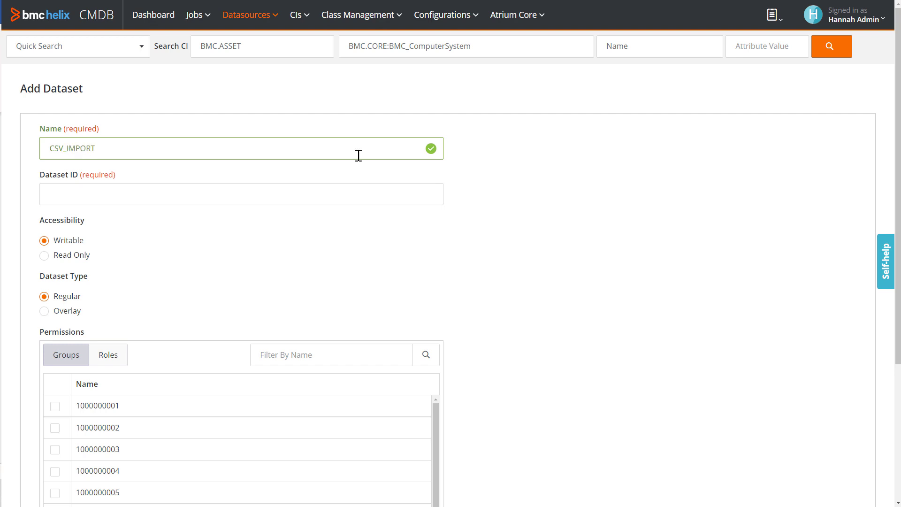
{"action": "left_click", "coordinate": [225, 193]}
{"action": "type", "text": "CSV_IMPORT"}
{"action": "scroll", "coordinate": [300, 270], "scroll_direction": "down", "scroll_amount": 5}
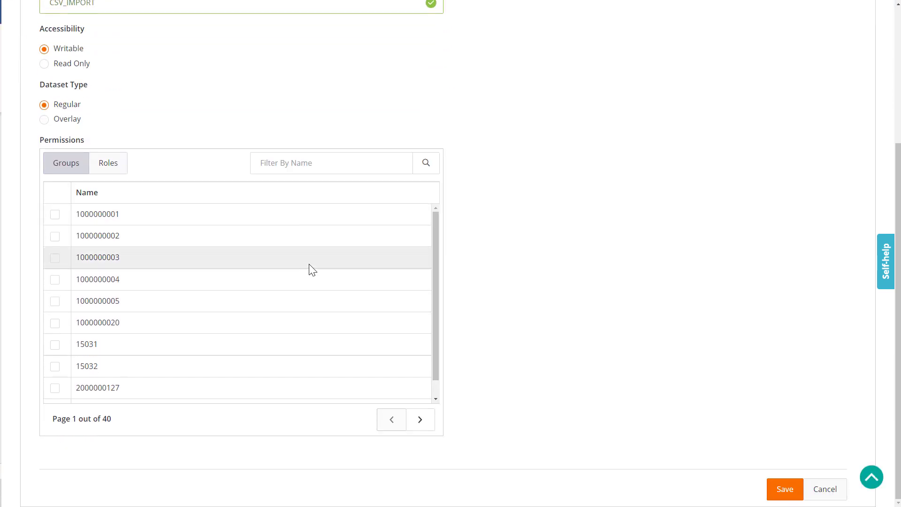
{"action": "left_click", "coordinate": [782, 489]}
Search CSV_IMPORT for BMC.CORE:BMC_BaseElement CIs and confirm the results are empty
{"action": "triple_click", "coordinate": [285, 49]}
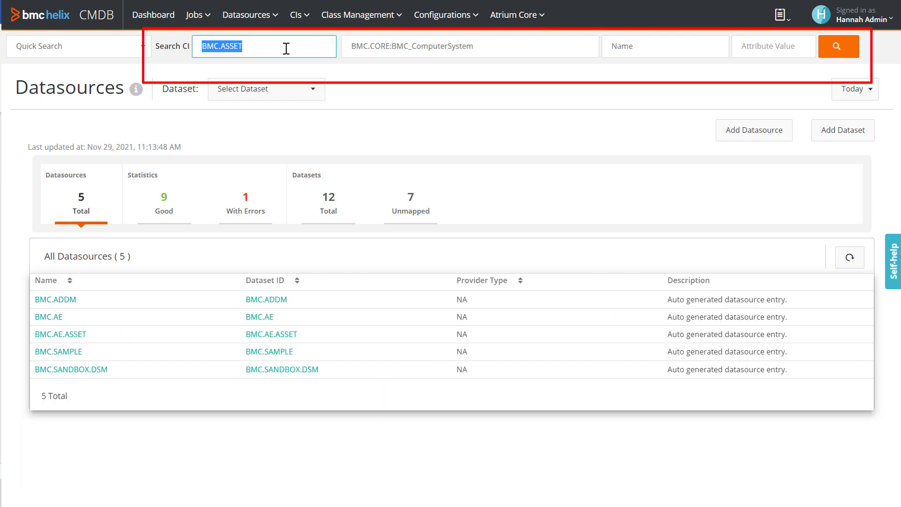
{"action": "type", "text": "CS"}
{"action": "left_click", "coordinate": [328, 72]}
{"action": "triple_click", "coordinate": [483, 46]}
{"action": "type", "text": "B"}
{"action": "left_click", "coordinate": [537, 72]}
{"action": "left_click", "coordinate": [833, 46]}
{"action": "left_click", "coordinate": [447, 207]}
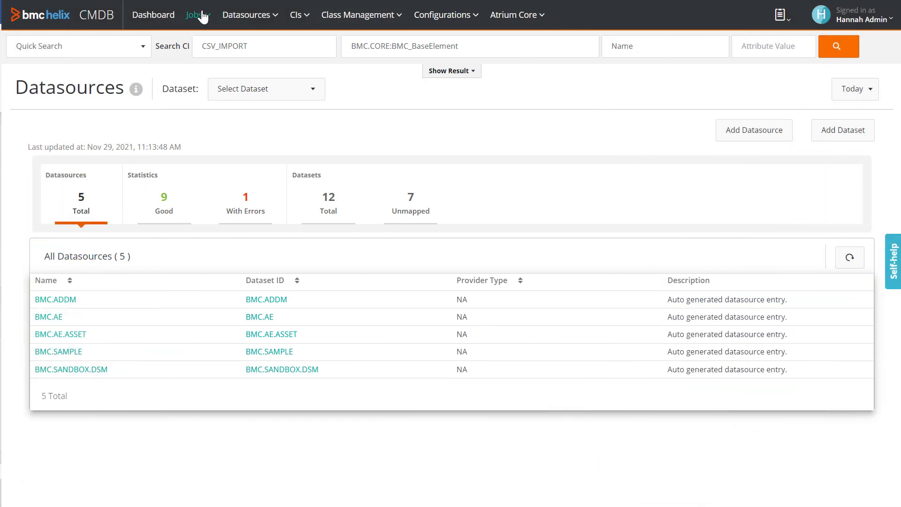
Start a new Atrium Integrator import job named Import_CSV data
{"action": "left_click", "coordinate": [195, 15]}
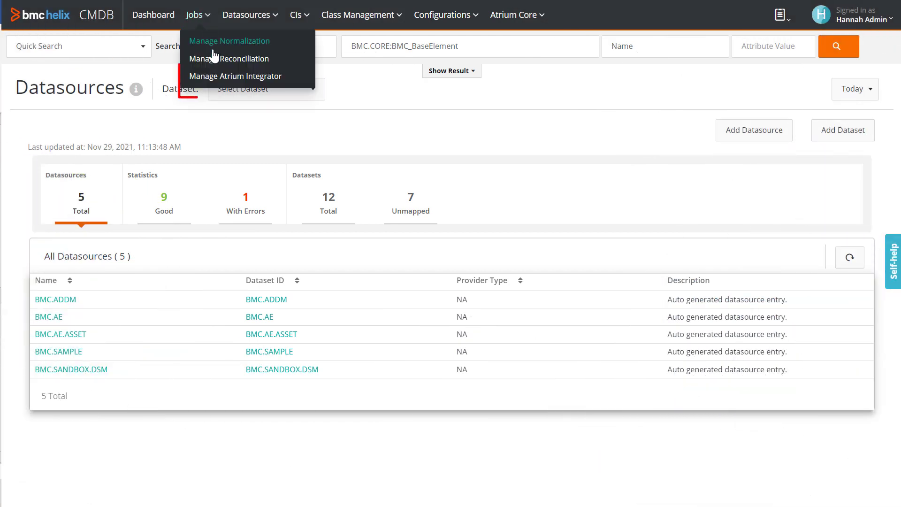
{"action": "left_click", "coordinate": [213, 77]}
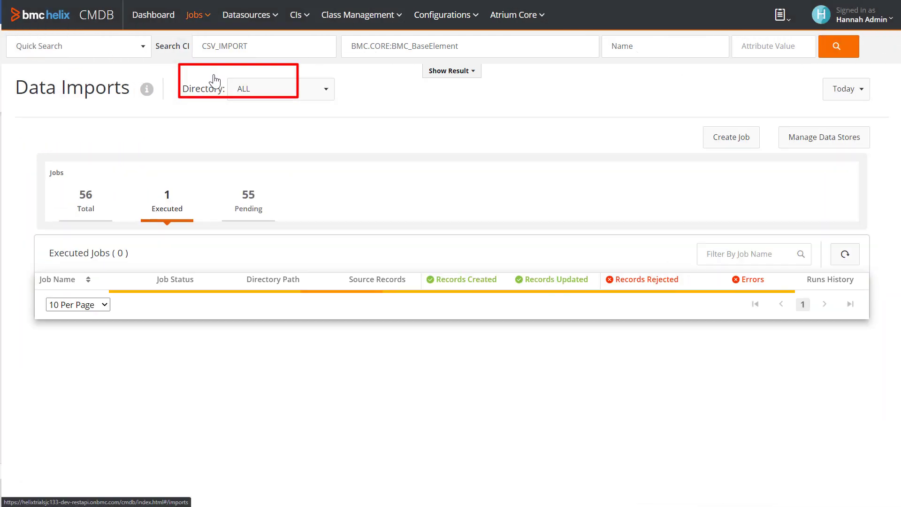
{"action": "left_click", "coordinate": [733, 138]}
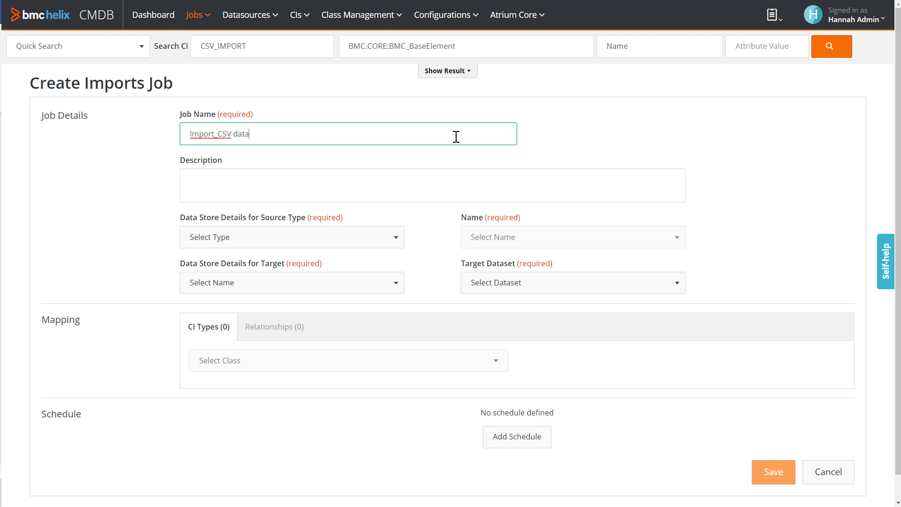
{"action": "left_click", "coordinate": [439, 159]}
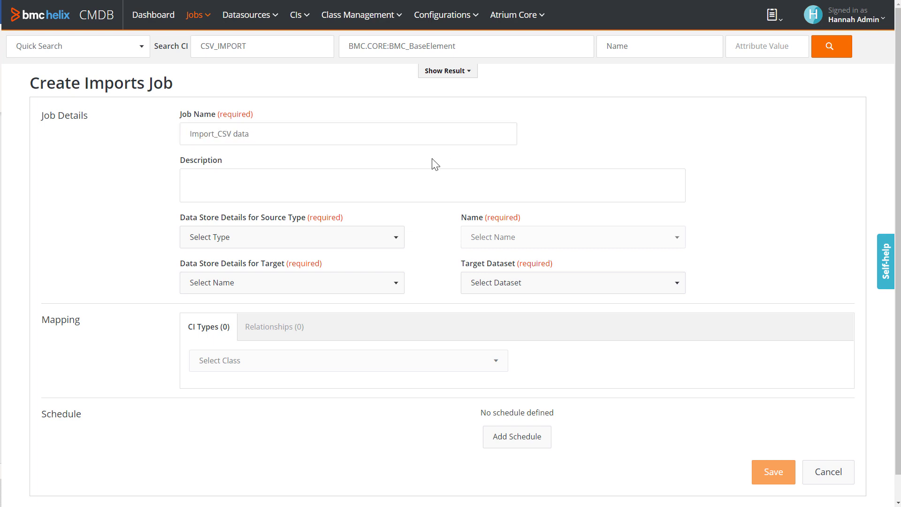
Set the job's source to CSV / Source DS, target to Target DS, and dataset to CSV_IMPORT
{"action": "left_click", "coordinate": [365, 247]}
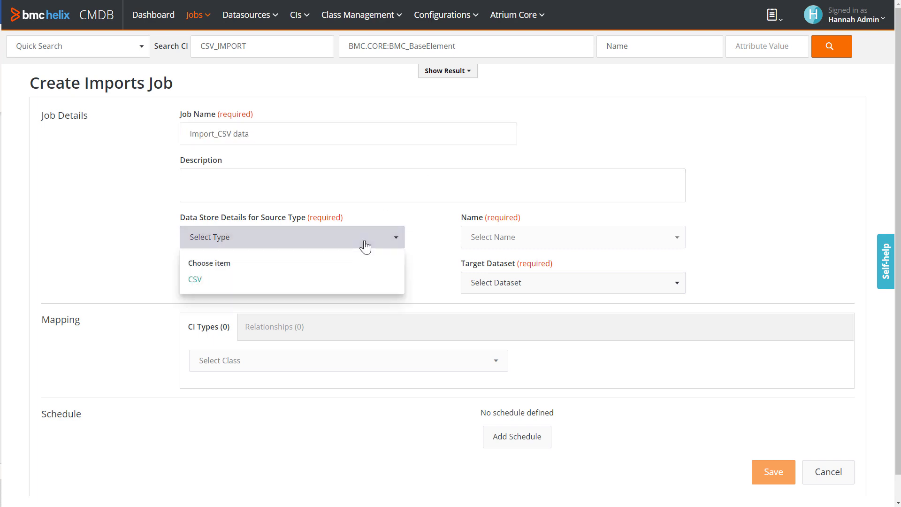
{"action": "left_click", "coordinate": [195, 280]}
{"action": "left_click", "coordinate": [499, 243]}
{"action": "left_click", "coordinate": [489, 282]}
{"action": "left_click", "coordinate": [374, 290]}
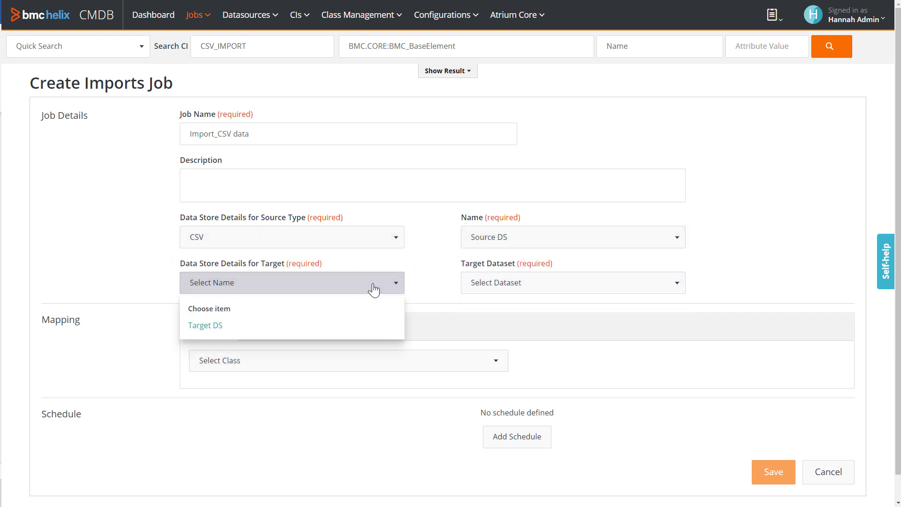
{"action": "left_click", "coordinate": [328, 326]}
{"action": "left_click", "coordinate": [505, 288]}
{"action": "left_click", "coordinate": [496, 259]}
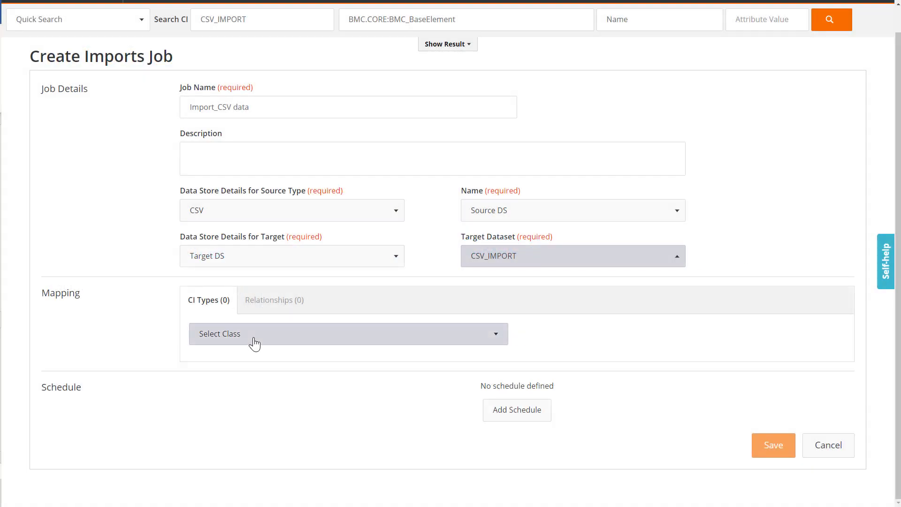
Add a BMC.CORE:BMC_ComputerSystem class mapping to the job
{"action": "left_click", "coordinate": [253, 343]}
{"action": "left_click", "coordinate": [254, 361]}
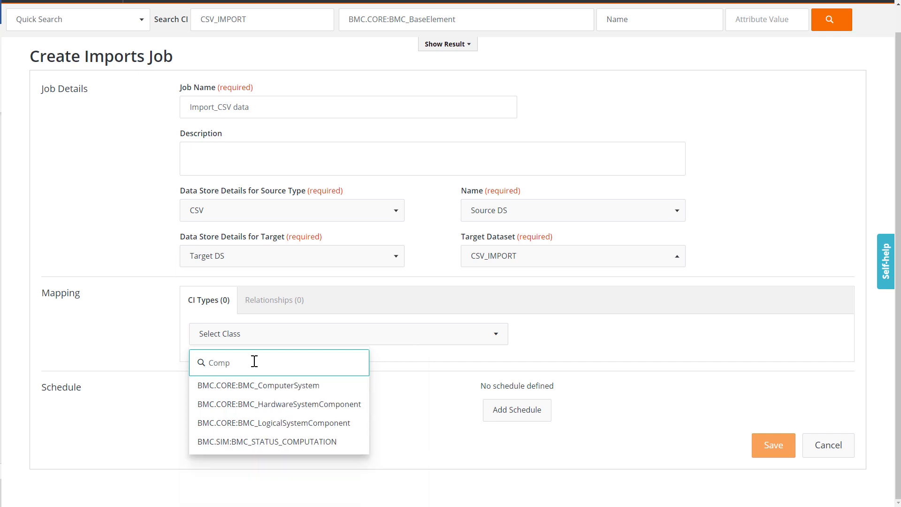
{"action": "left_click", "coordinate": [251, 390]}
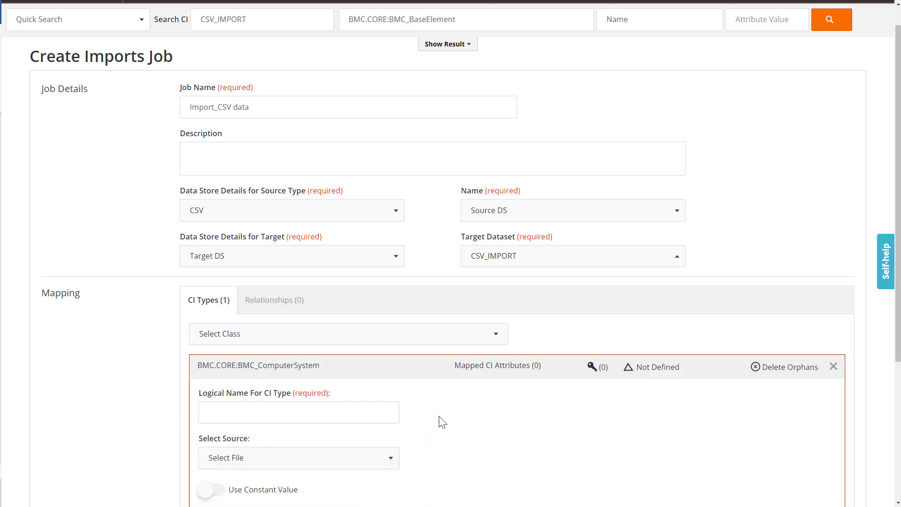
Name the computer system CI type CompCSV1 with bmc_CompSys.csv as its source
{"action": "scroll", "coordinate": [443, 425], "scroll_direction": "down", "scroll_amount": 3}
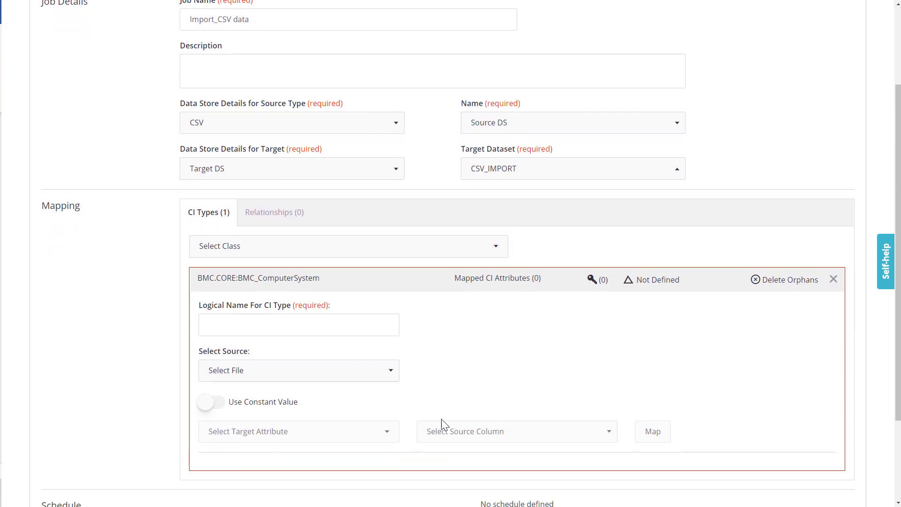
{"action": "left_click", "coordinate": [244, 268]}
{"action": "type", "text": "CompCSV"}
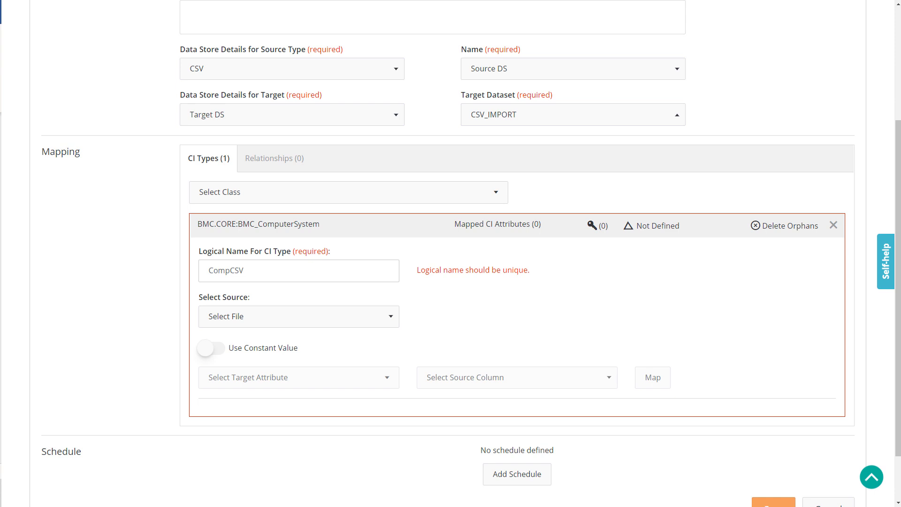
{"action": "left_click", "coordinate": [358, 318]}
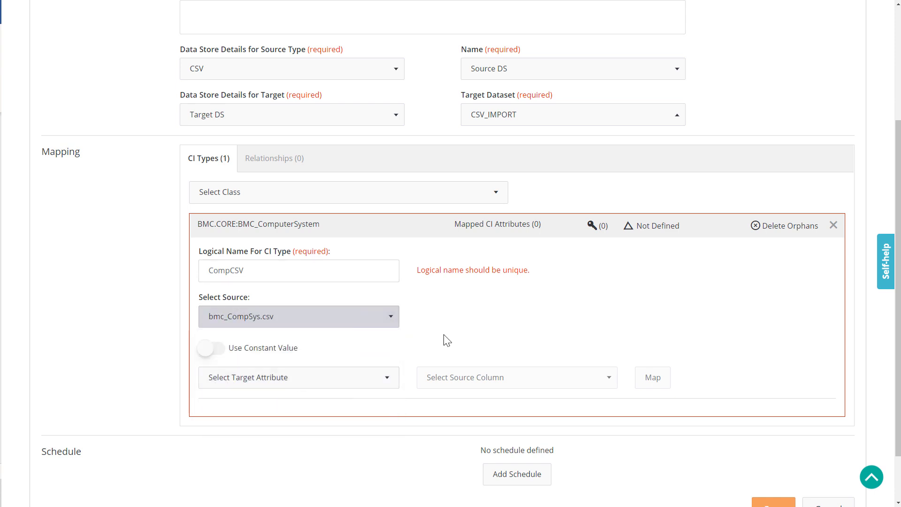
{"action": "scroll", "coordinate": [458, 340], "scroll_direction": "down", "scroll_amount": 2}
{"action": "left_click", "coordinate": [319, 212]}
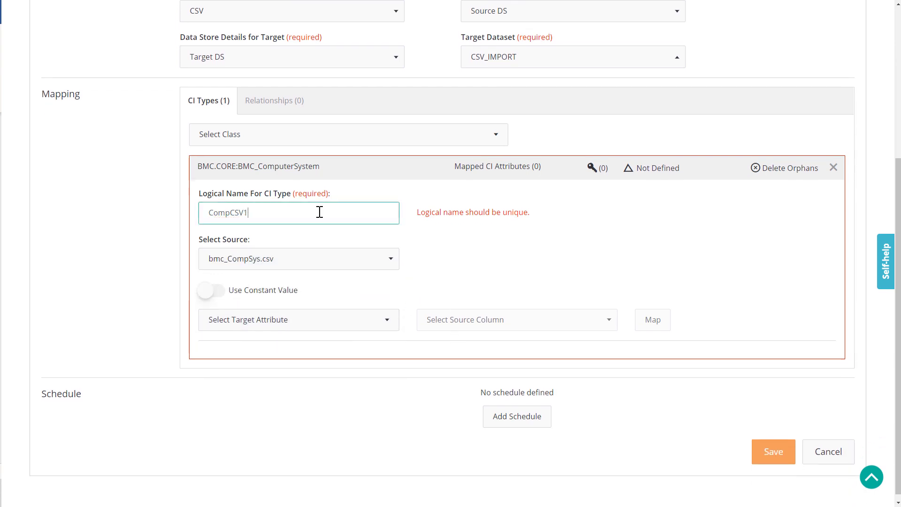
{"action": "left_click", "coordinate": [436, 273]}
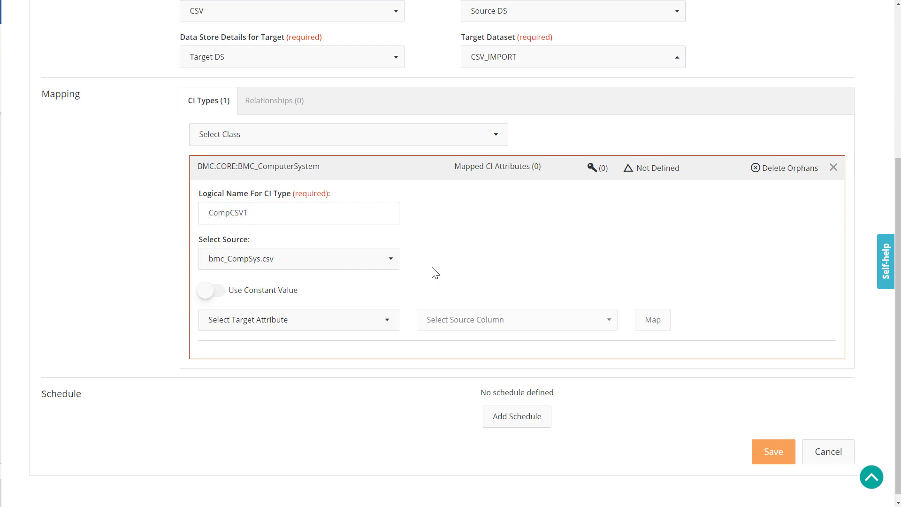
Map Name to CompSysCI_Name* and AccountID to the AccountID column
{"action": "left_click", "coordinate": [353, 325]}
{"action": "left_click", "coordinate": [294, 373]}
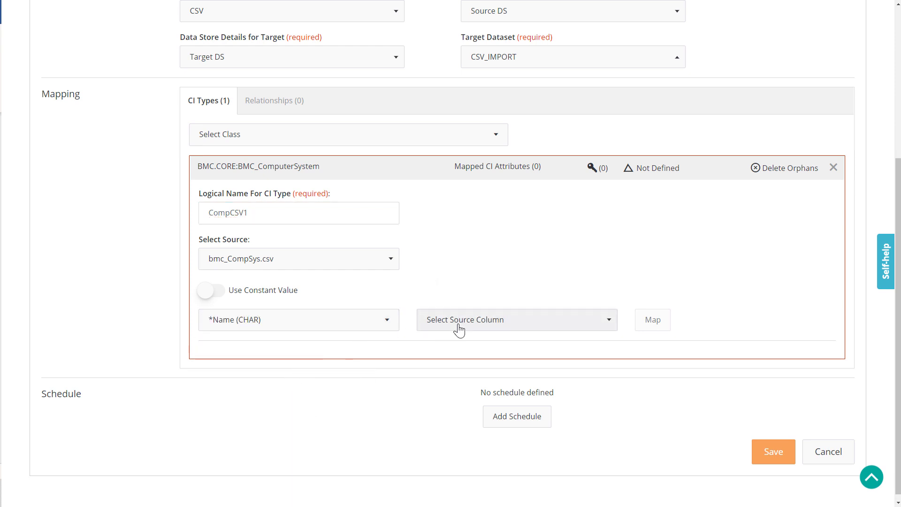
{"action": "left_click", "coordinate": [497, 320]}
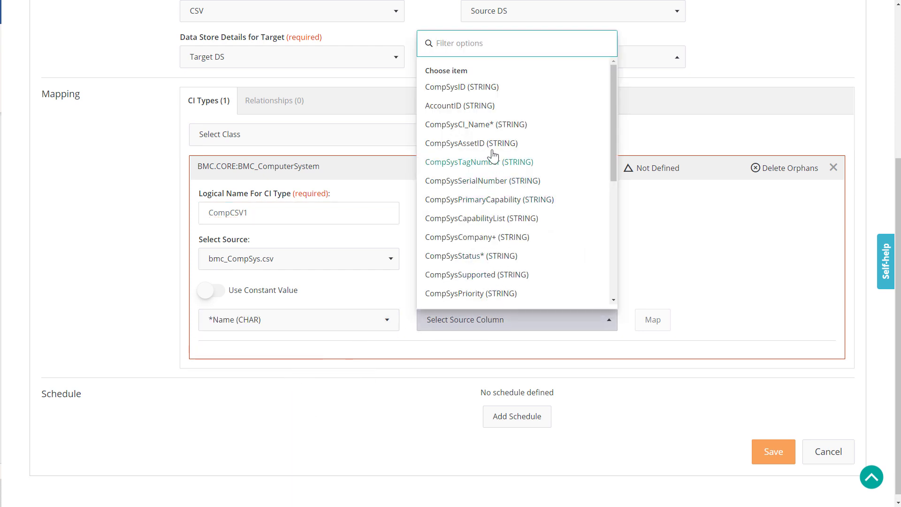
{"action": "left_click", "coordinate": [490, 126]}
{"action": "left_click", "coordinate": [648, 326]}
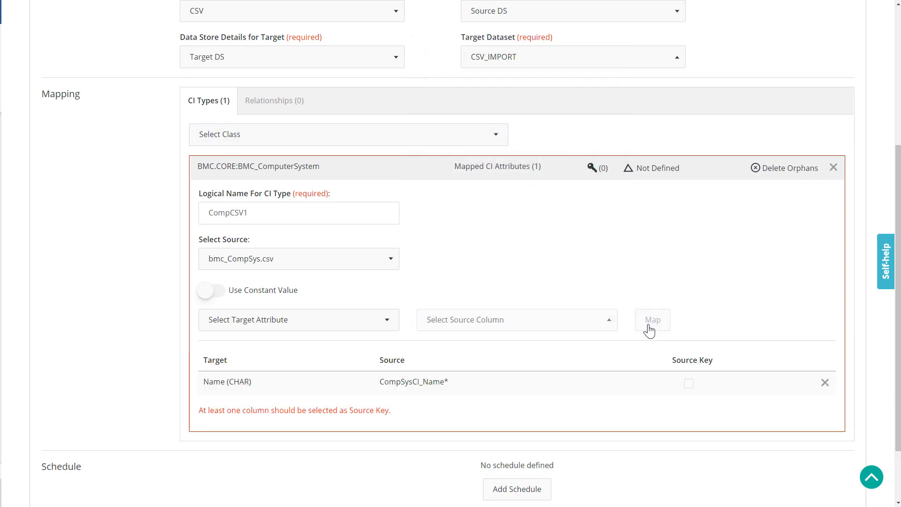
{"action": "left_click", "coordinate": [381, 327]}
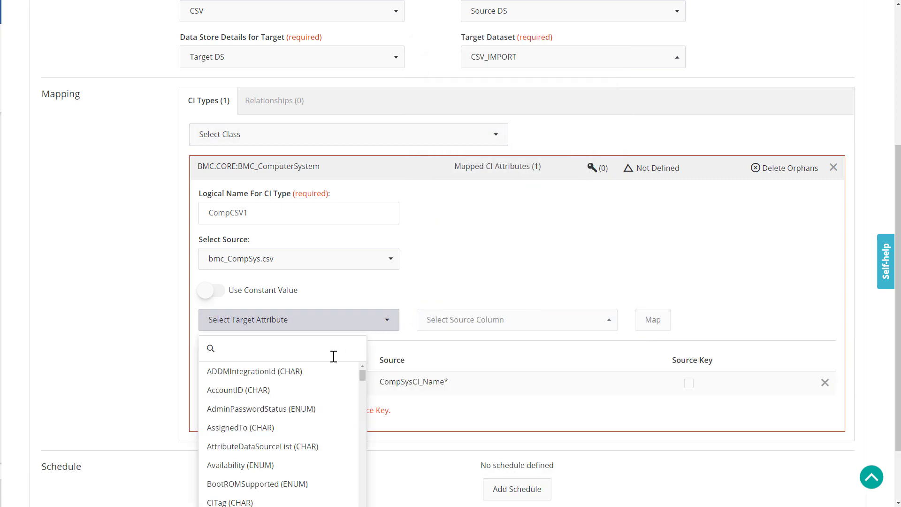
{"action": "left_click", "coordinate": [288, 395]}
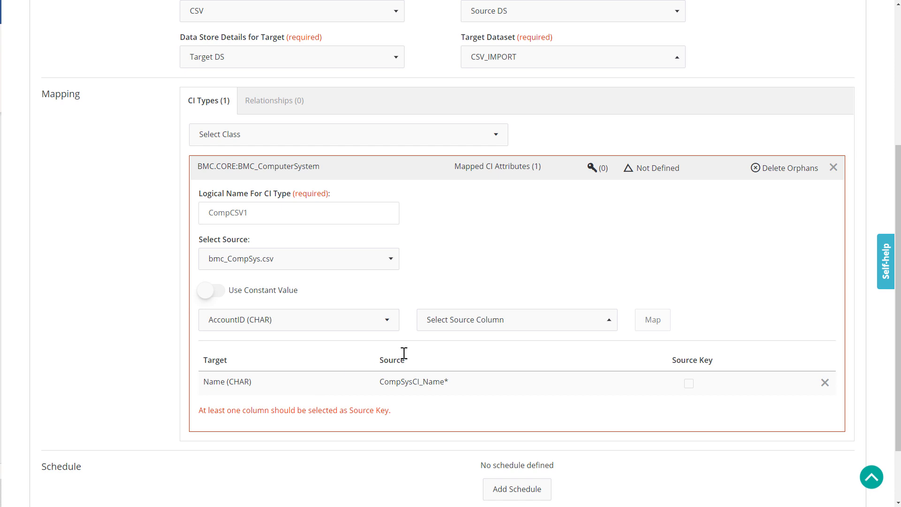
{"action": "left_click", "coordinate": [500, 328]}
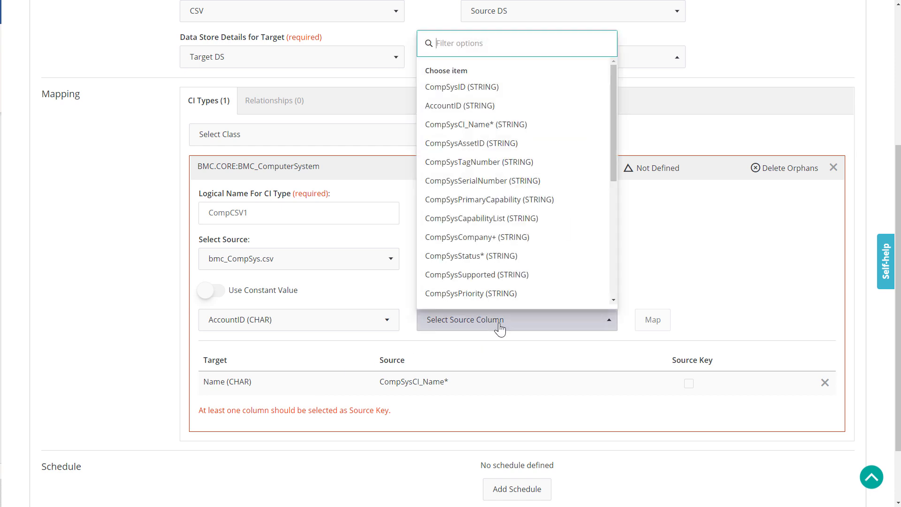
{"action": "left_click", "coordinate": [476, 107]}
{"action": "left_click", "coordinate": [647, 322]}
Map SerialNumber and mark AccountID as the computer system's source key
{"action": "left_click", "coordinate": [360, 324]}
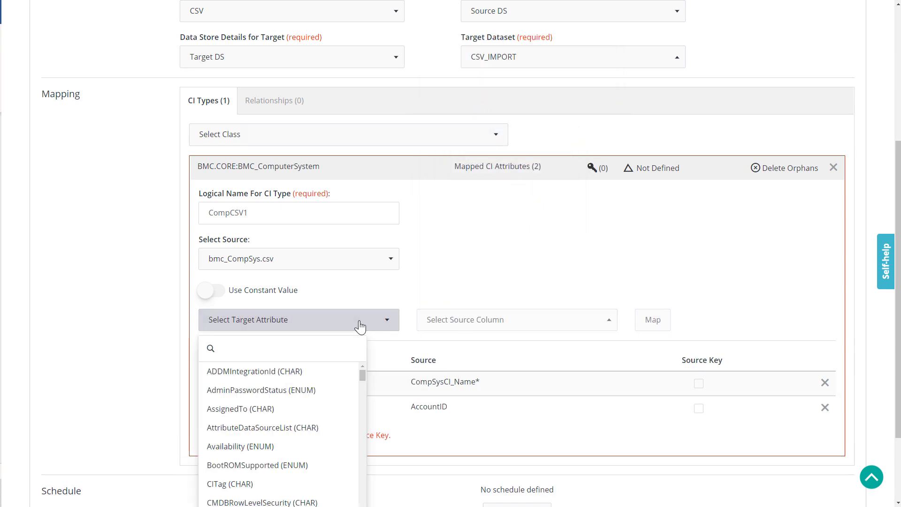
{"action": "left_click", "coordinate": [316, 336]}
{"action": "left_click", "coordinate": [305, 371]}
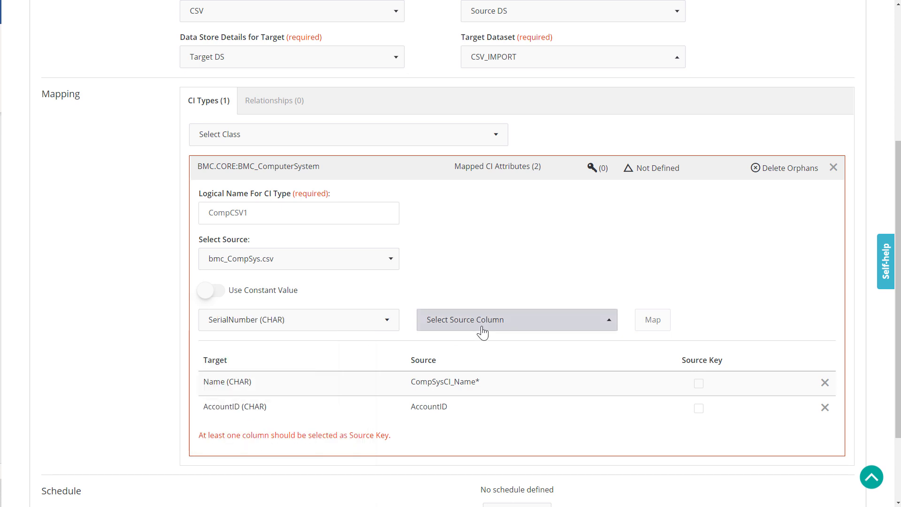
{"action": "left_click", "coordinate": [567, 327]}
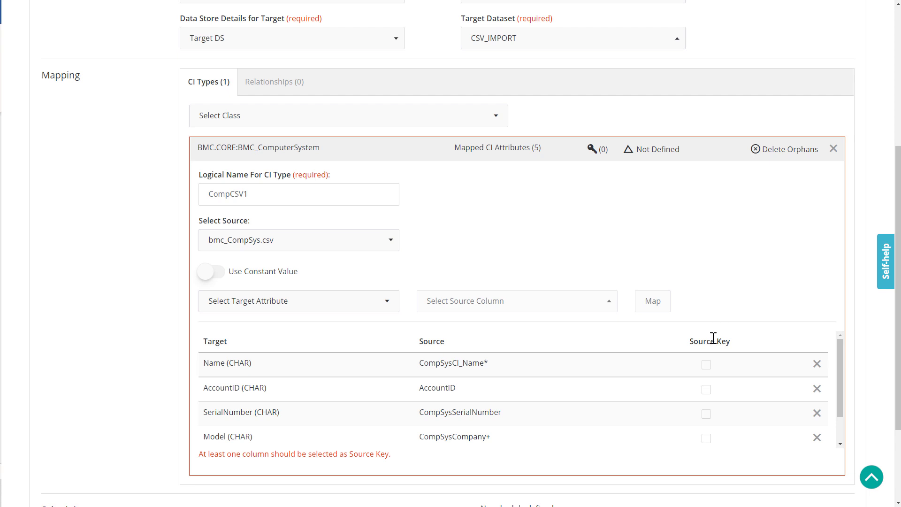
{"action": "left_click", "coordinate": [706, 390]}
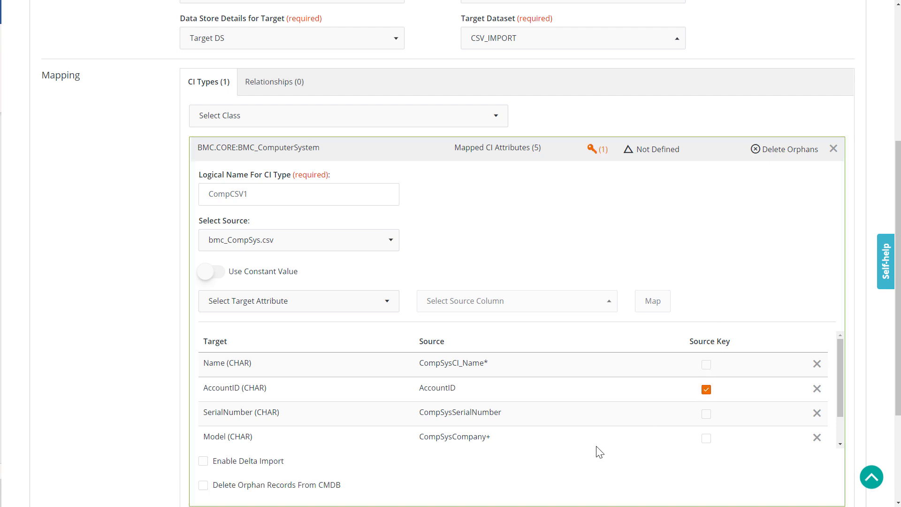
{"action": "scroll", "coordinate": [599, 451], "scroll_direction": "down", "scroll_amount": 3}
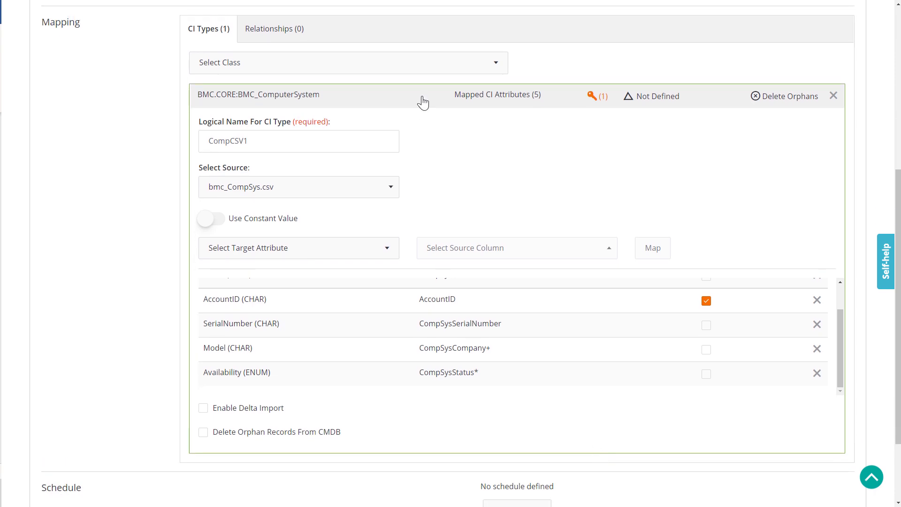
Add a BMC_DiskDrive CI type named DDCSV sourced from BMC Disk drives.csv
{"action": "left_click", "coordinate": [347, 63]}
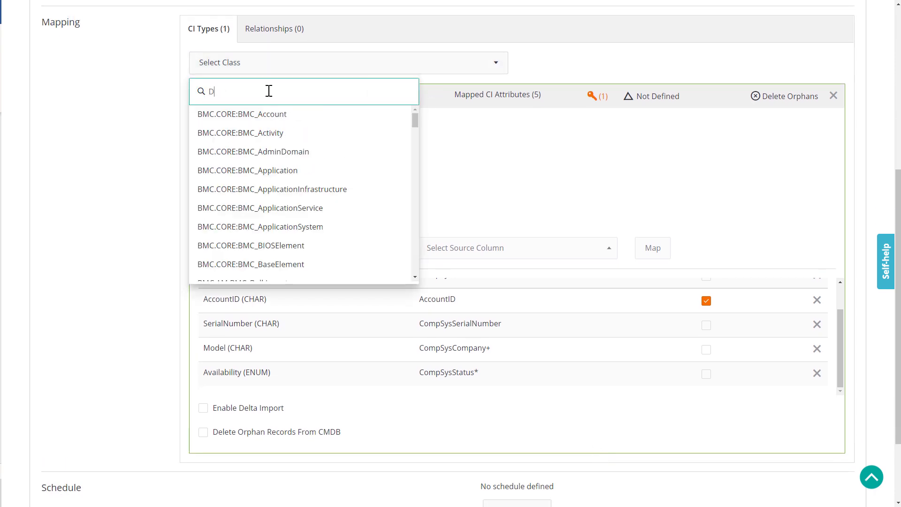
{"action": "type", "text": "Disk"}
{"action": "left_click", "coordinate": [263, 114]}
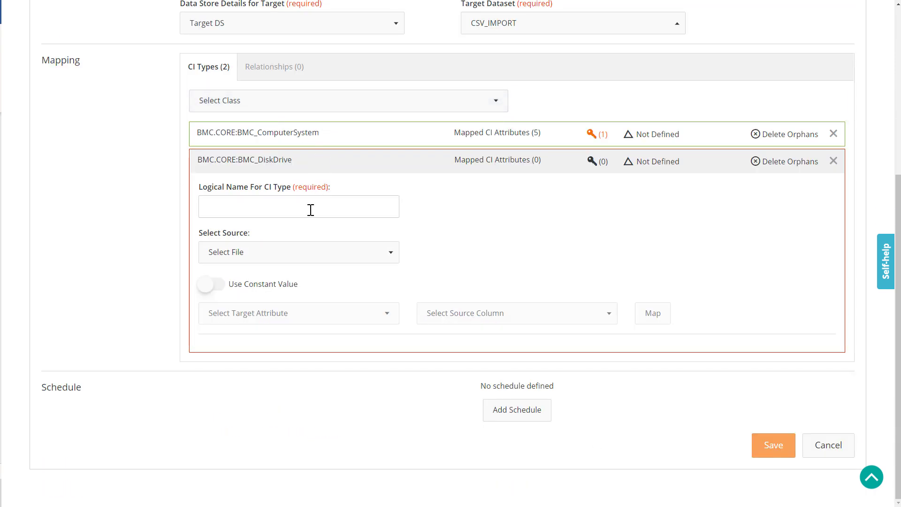
{"action": "left_click", "coordinate": [310, 209]}
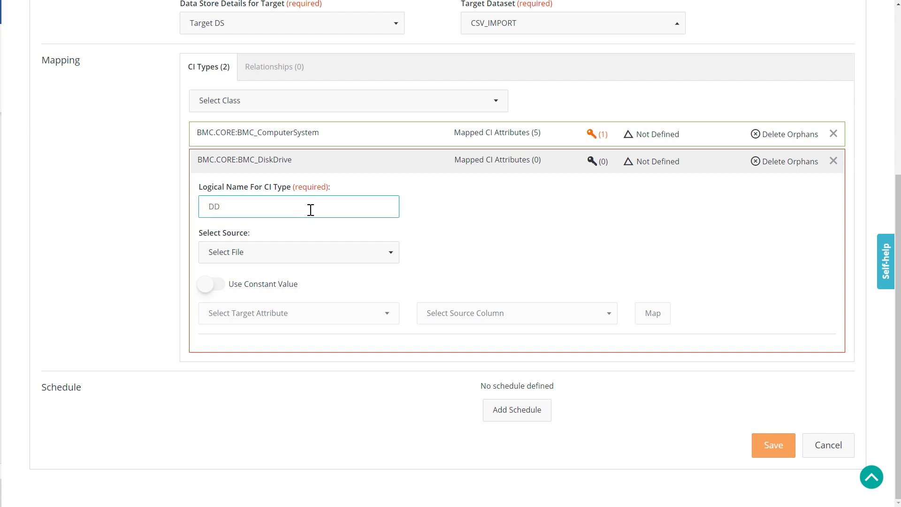
{"action": "left_click", "coordinate": [290, 253]}
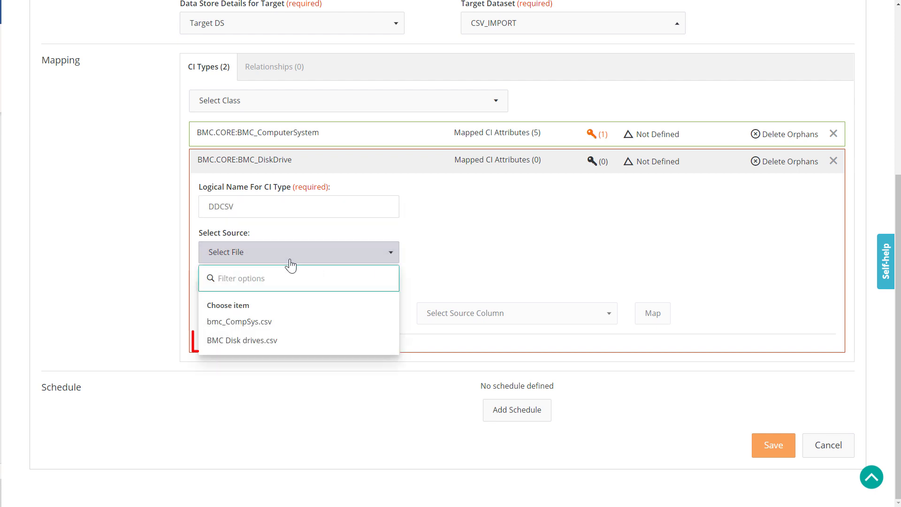
{"action": "left_click", "coordinate": [259, 347]}
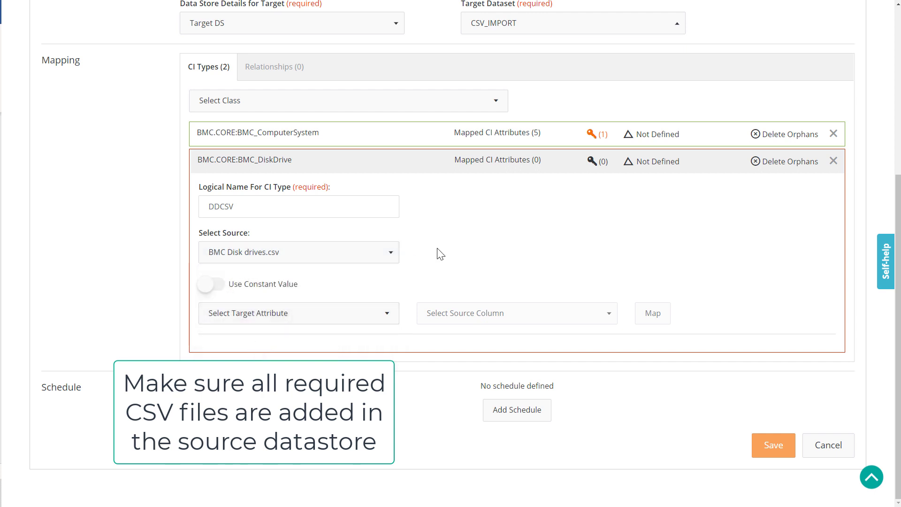
Map Name to DiskDrive_Name* and AccountID to AccountID, making AccountID the source key
{"action": "left_click", "coordinate": [328, 323]}
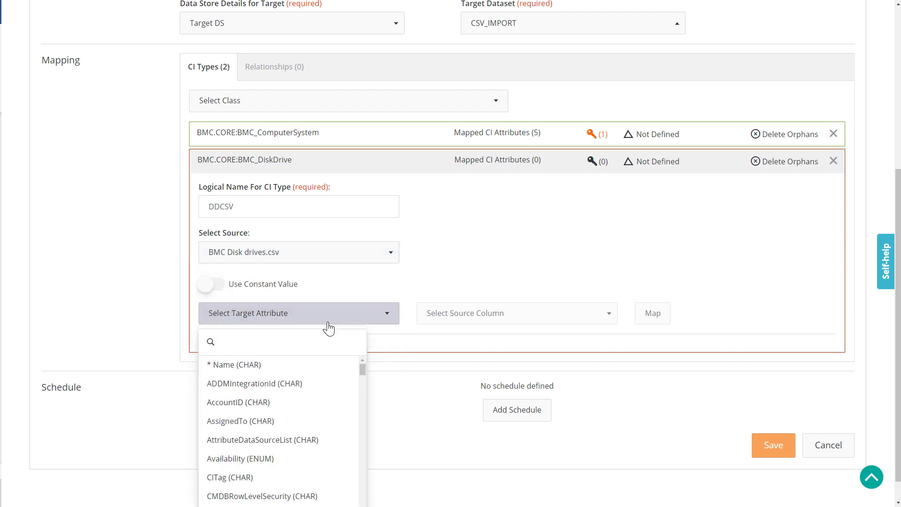
{"action": "left_click", "coordinate": [289, 368]}
{"action": "left_click", "coordinate": [461, 316]}
{"action": "left_click", "coordinate": [477, 119]}
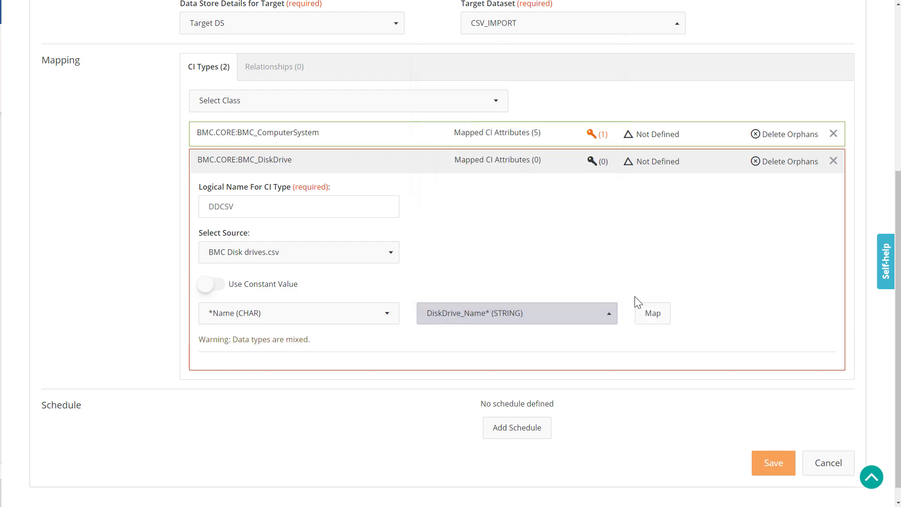
{"action": "left_click", "coordinate": [649, 312]}
{"action": "left_click", "coordinate": [334, 316]}
{"action": "left_click", "coordinate": [318, 373]}
{"action": "left_click", "coordinate": [462, 321]}
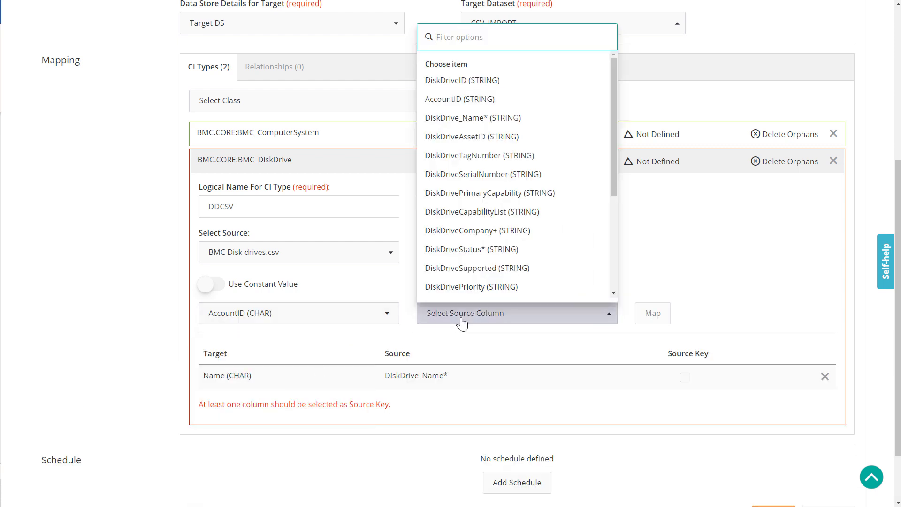
{"action": "left_click", "coordinate": [459, 99]}
{"action": "left_click", "coordinate": [658, 315]}
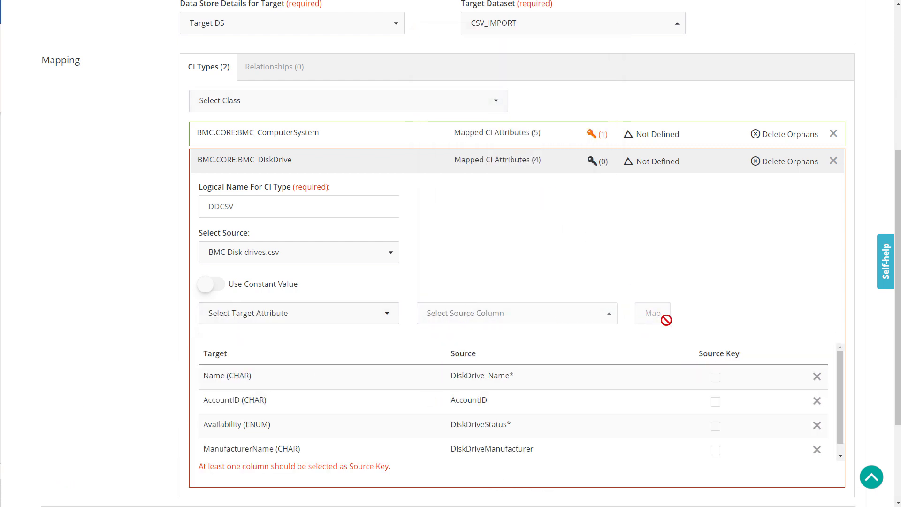
{"action": "left_click", "coordinate": [715, 402]}
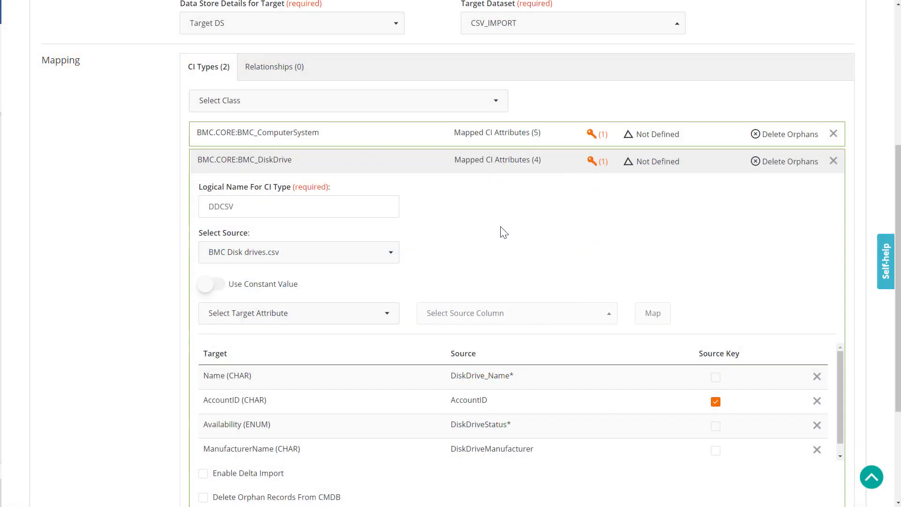
Add a BMC_Component relationship with ComputerSystem as parent and DiskDrive as child
{"action": "scroll", "coordinate": [500, 230], "scroll_direction": "up", "scroll_amount": 1}
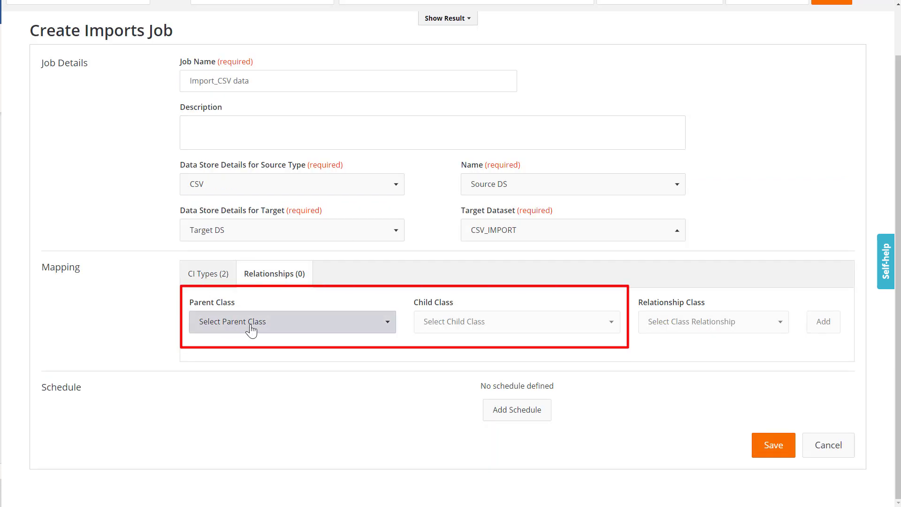
{"action": "left_click", "coordinate": [251, 328]}
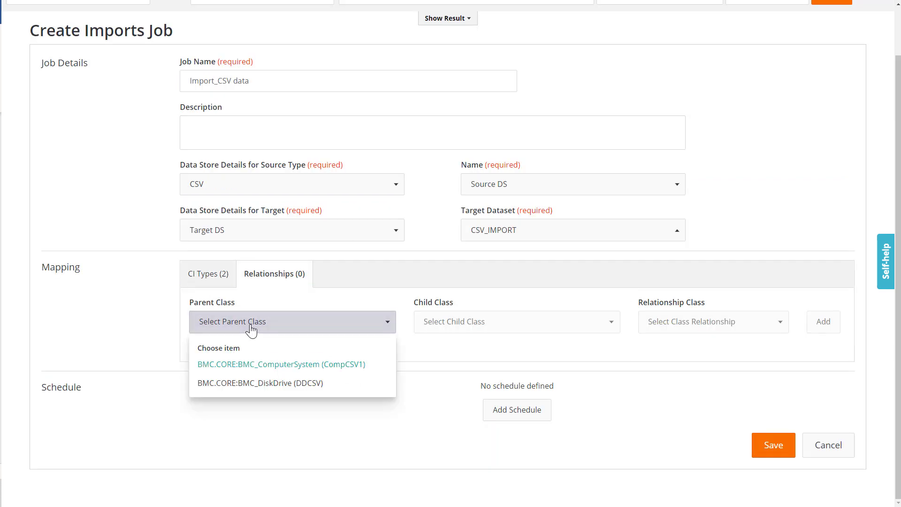
{"action": "left_click", "coordinate": [263, 365]}
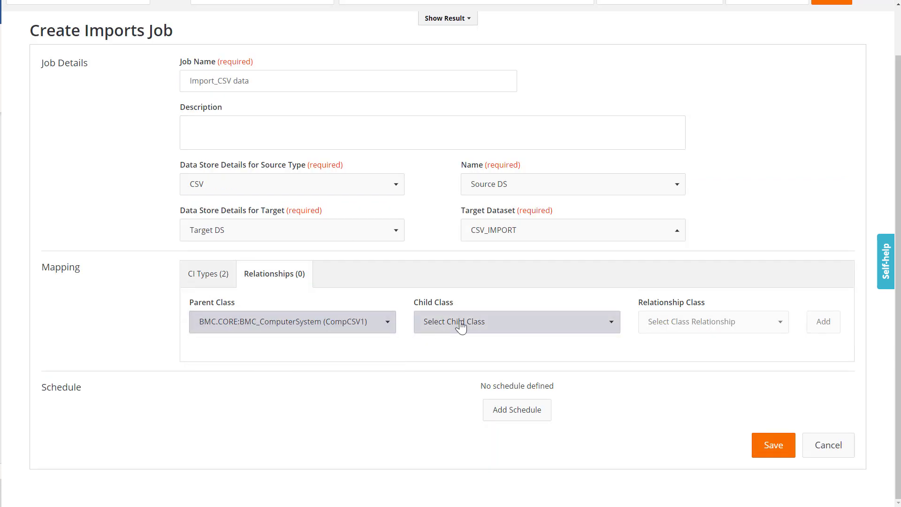
{"action": "left_click", "coordinate": [460, 322]}
{"action": "left_click", "coordinate": [458, 382]}
{"action": "left_click", "coordinate": [690, 322]}
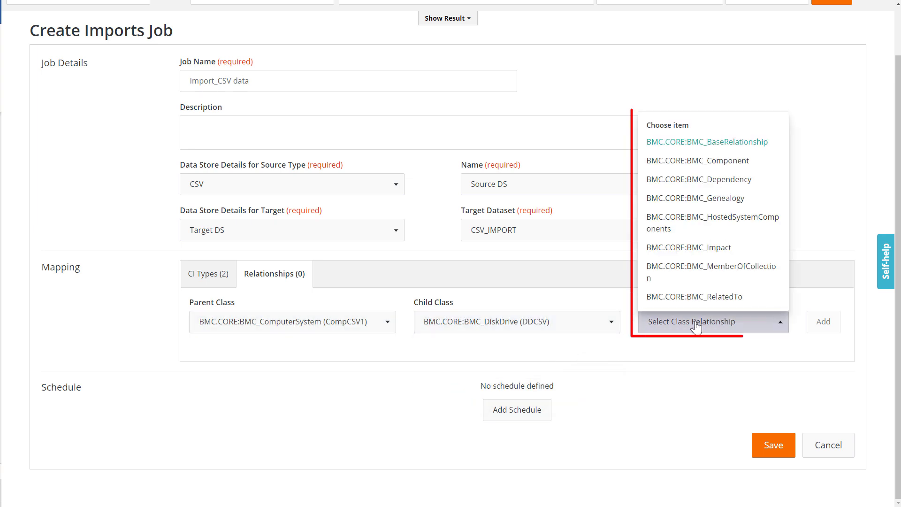
{"action": "left_click", "coordinate": [697, 160]}
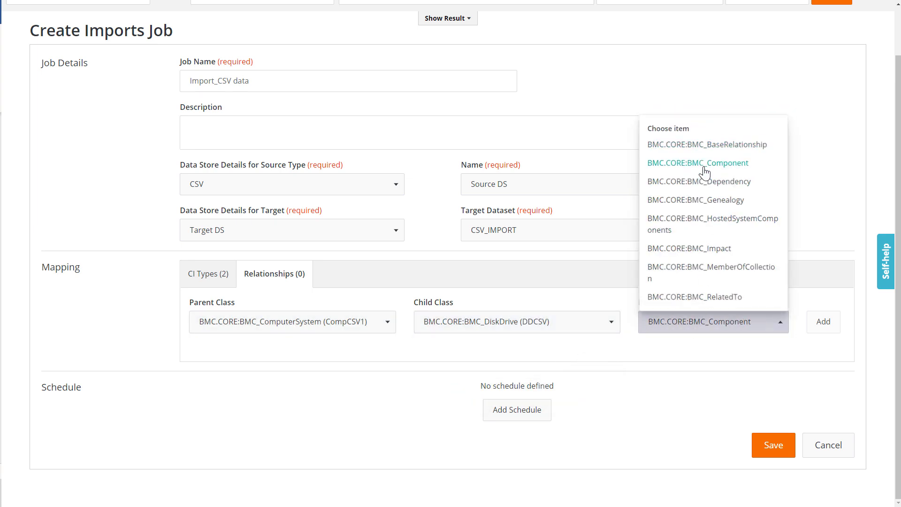
{"action": "left_click", "coordinate": [822, 324]}
Name the relationship Rel_Compsys_DD, match on the AccountID column, and save the job
{"action": "left_click", "coordinate": [357, 410]}
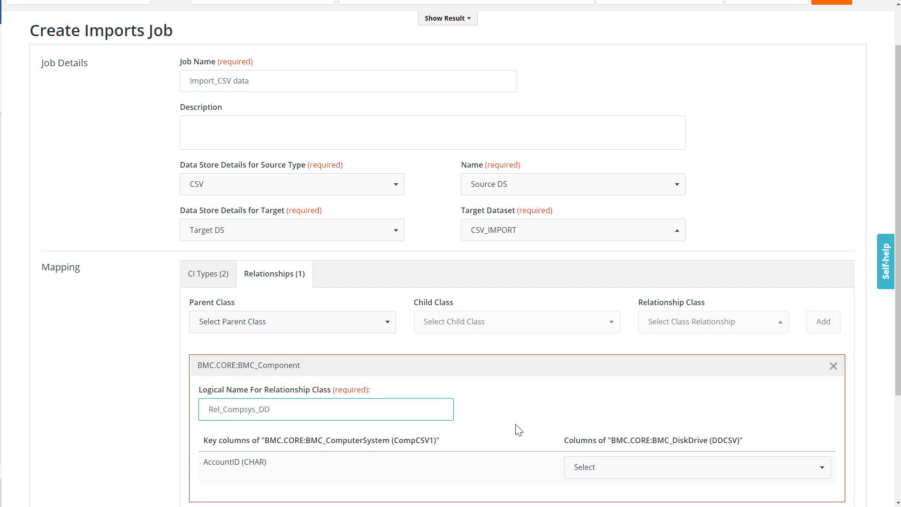
{"action": "scroll", "coordinate": [521, 431], "scroll_direction": "down", "scroll_amount": 2}
{"action": "left_click", "coordinate": [618, 395]}
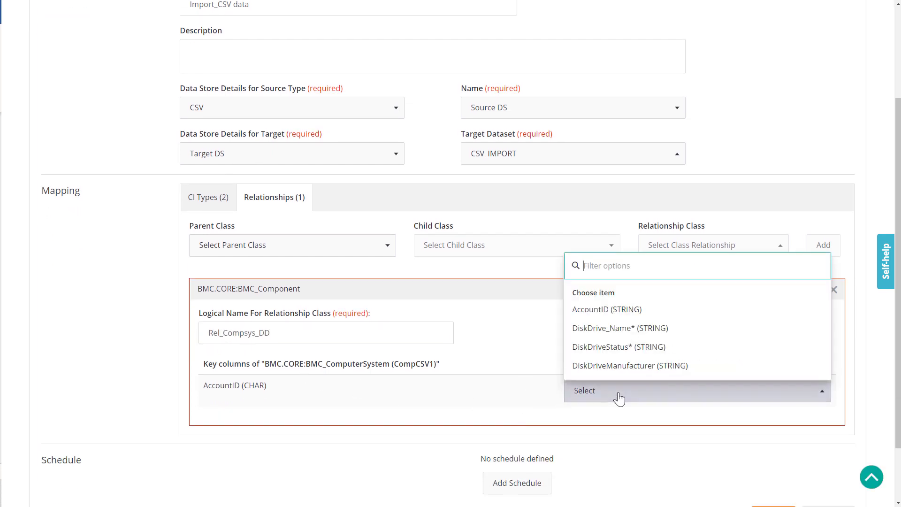
{"action": "left_click", "coordinate": [603, 312]}
{"action": "scroll", "coordinate": [517, 413], "scroll_direction": "down", "scroll_amount": 2}
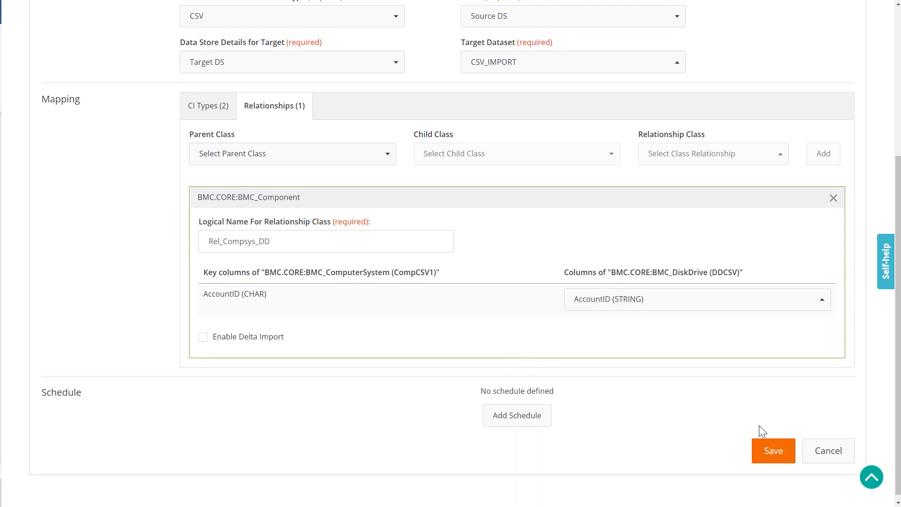
{"action": "left_click", "coordinate": [773, 451]}
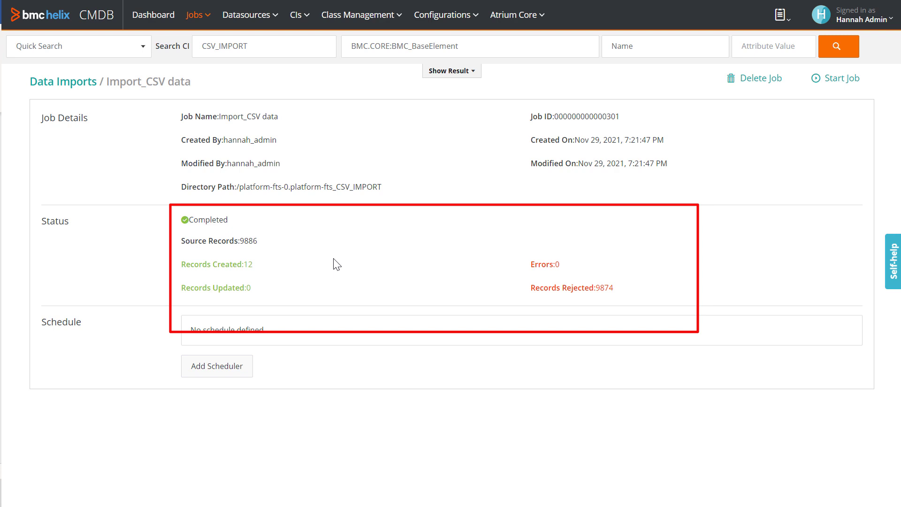
Return to Data Imports, search CSV_IMPORT's CIs, and open an imported CI in Explorer
{"action": "left_click", "coordinate": [63, 82]}
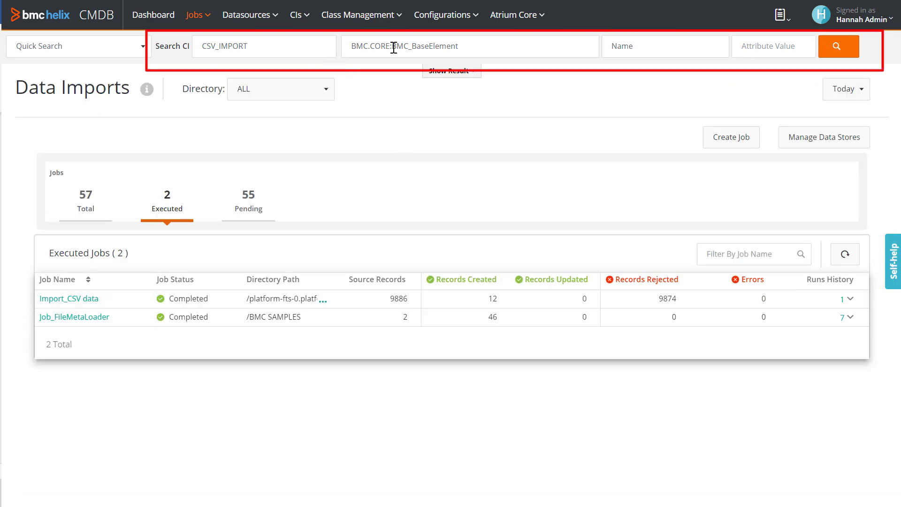
{"action": "left_click", "coordinate": [839, 49]}
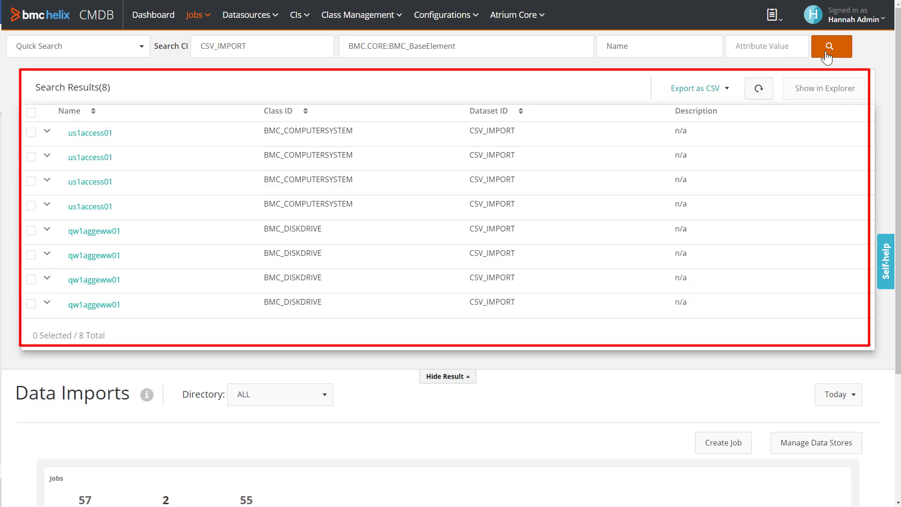
{"action": "left_click", "coordinate": [93, 156]}
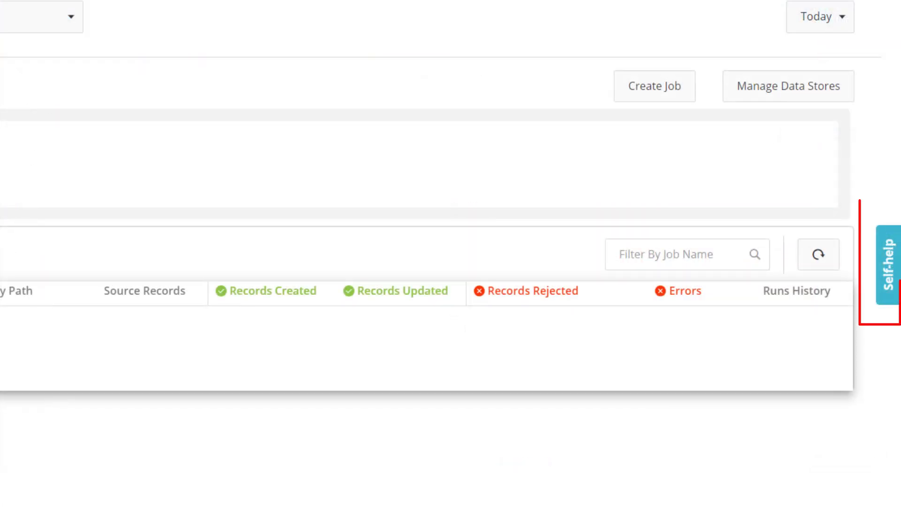
Open the Self-help panel on the right edge of the screen
{"action": "left_click", "coordinate": [890, 273]}
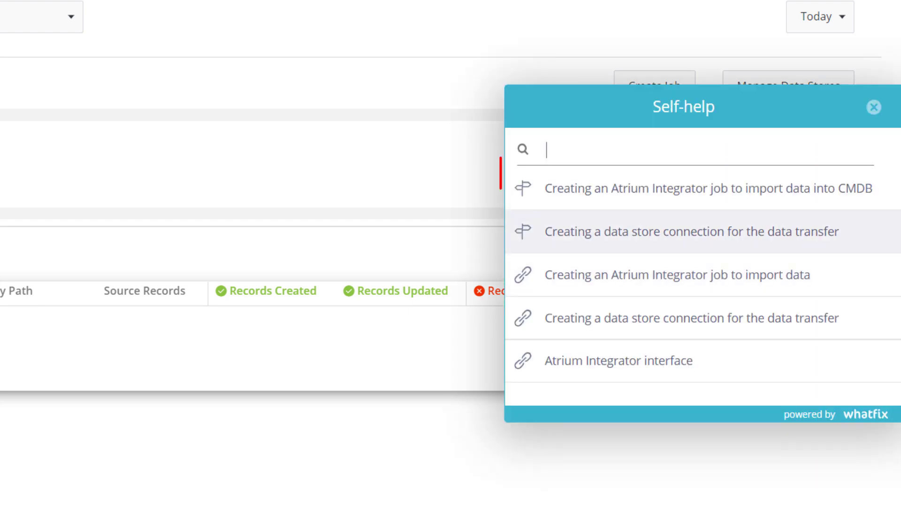